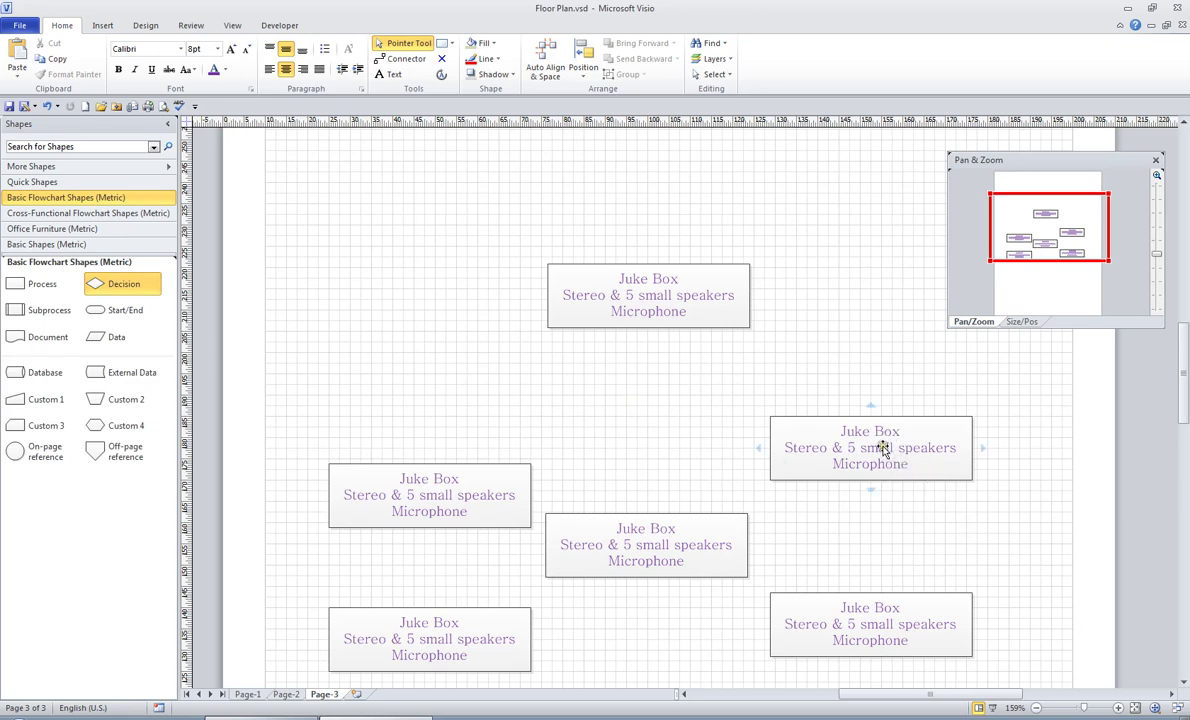
# Select the right, middle and left middle-row Juke Boxes and apply Auto Align & Space
pyautogui.click(883, 450)
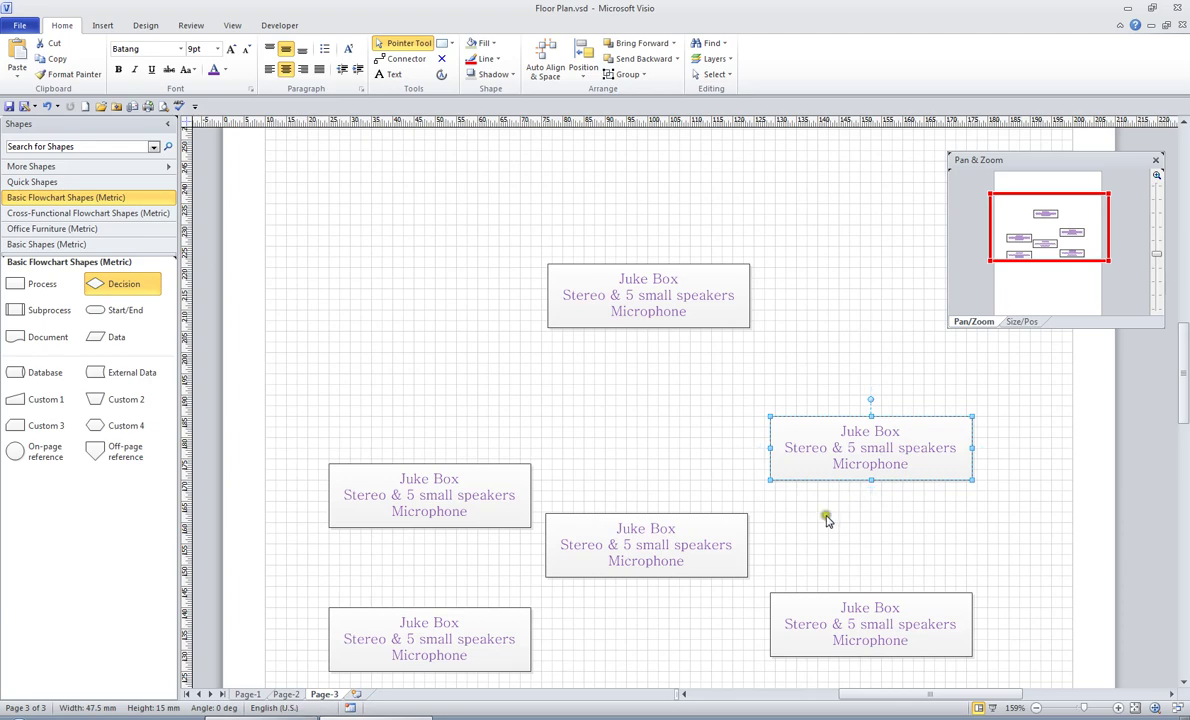
pyautogui.keyDown('shift'); pyautogui.click(632, 508); pyautogui.keyUp('shift')
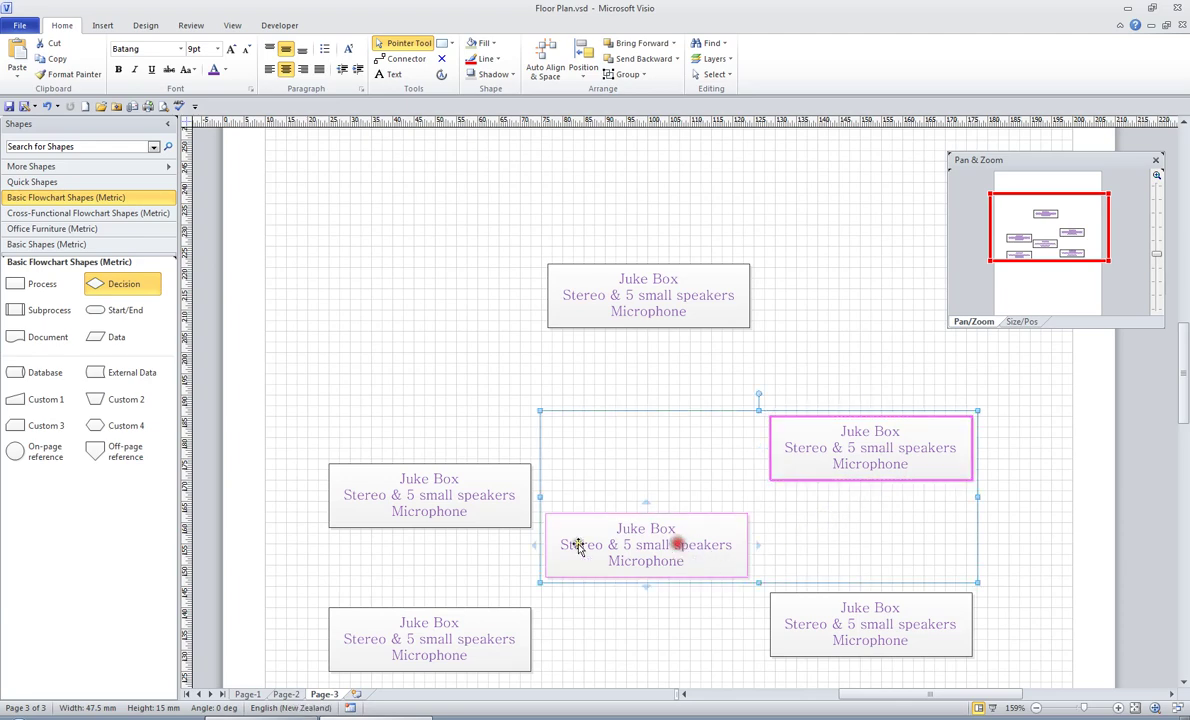
pyautogui.keyDown('shift'); pyautogui.click(452, 506); pyautogui.keyUp('shift')
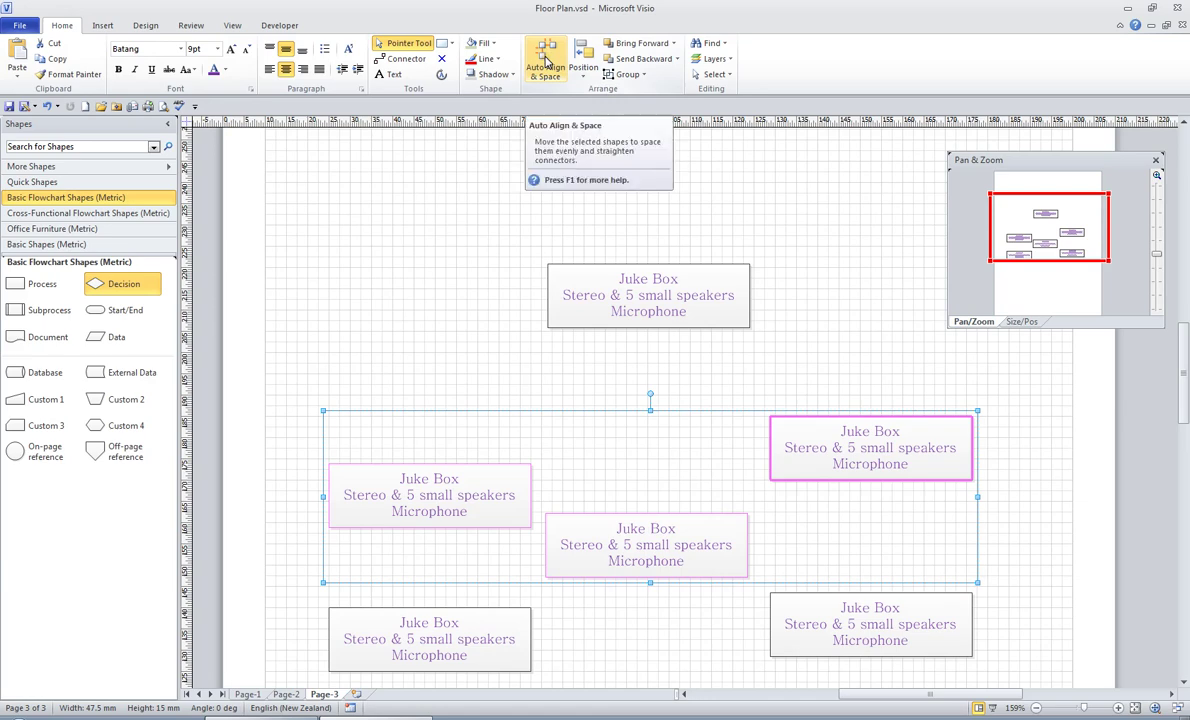
pyautogui.click(546, 62)
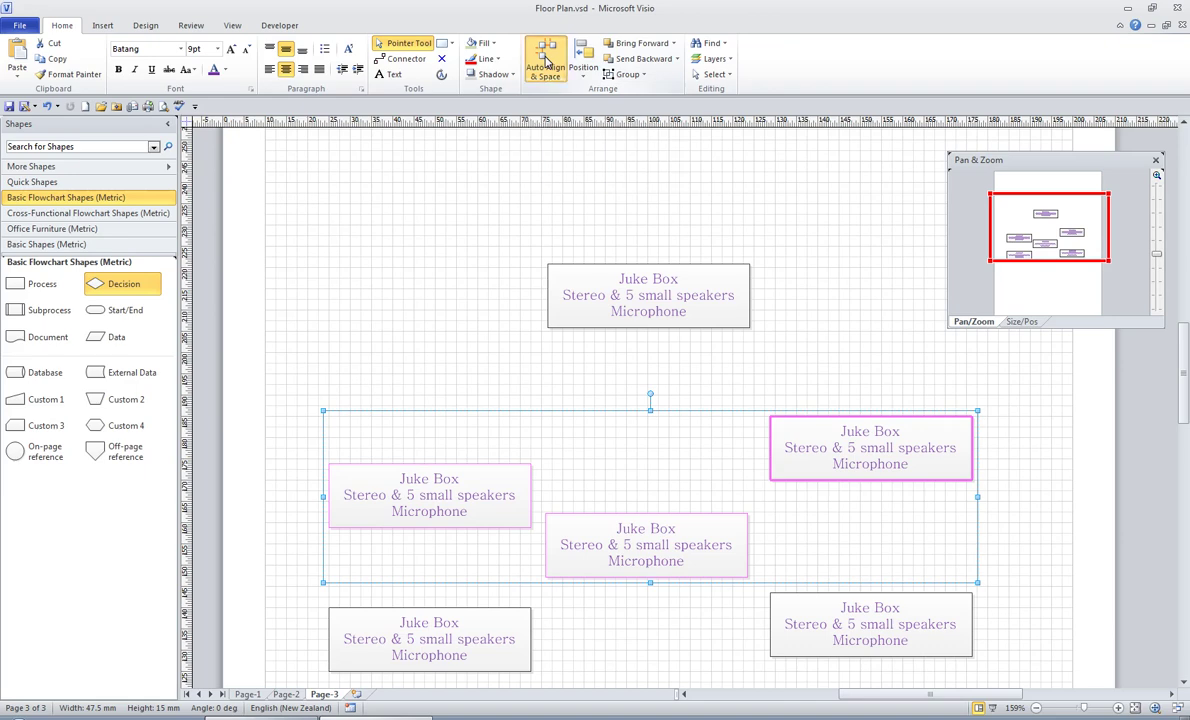
pyautogui.click(808, 539)
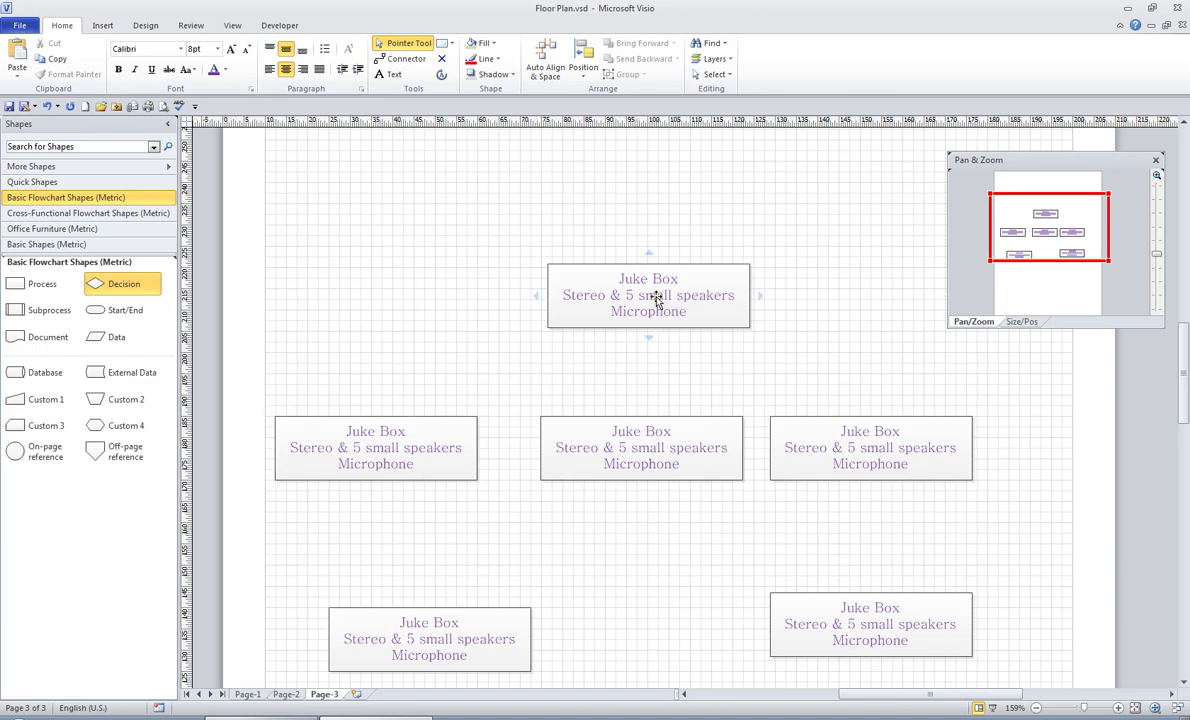
# Copy the top Juke Box below the left row shape and put a Ctrl+D duplicate below the right one
pyautogui.moveTo(660, 304); pyautogui.dragTo(388, 552)
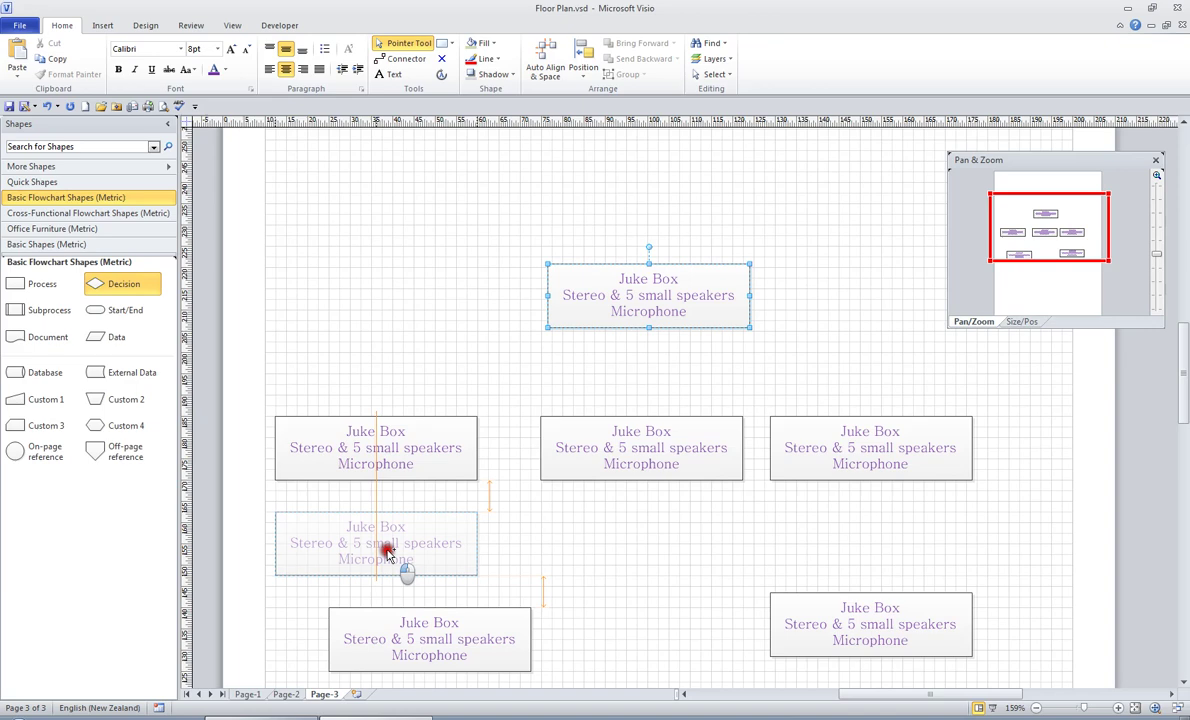
pyautogui.moveTo(388, 552); pyautogui.dragTo(388, 552)
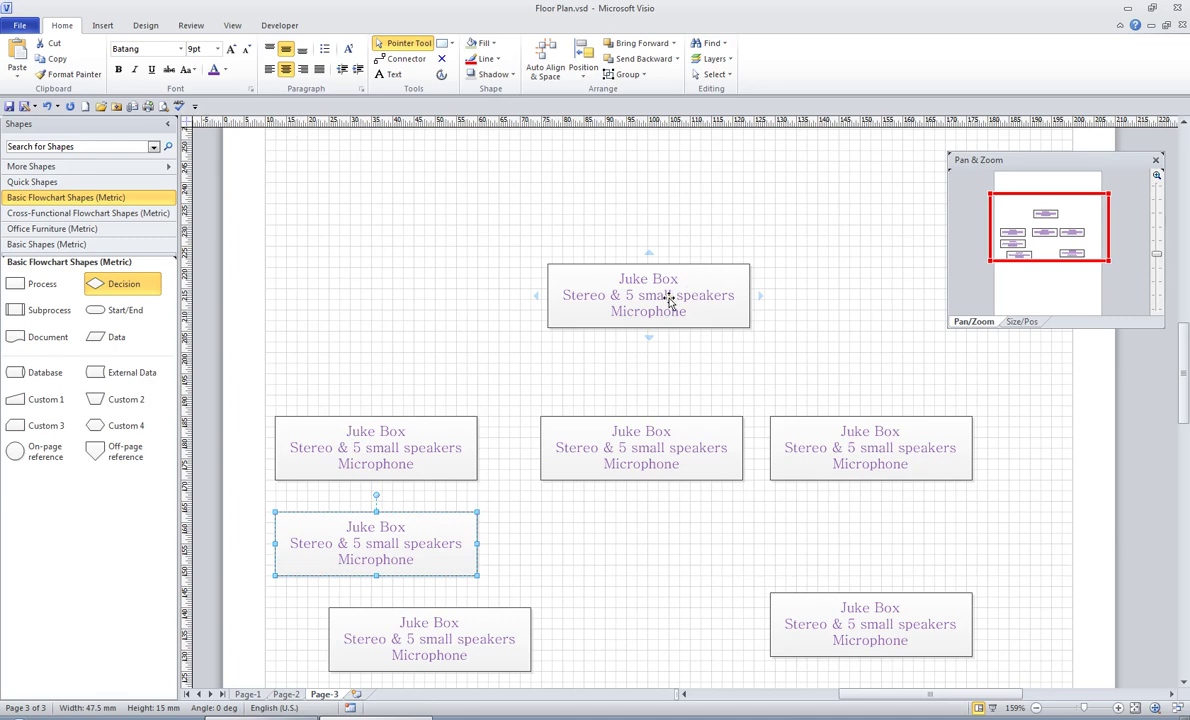
pyautogui.click(892, 470)
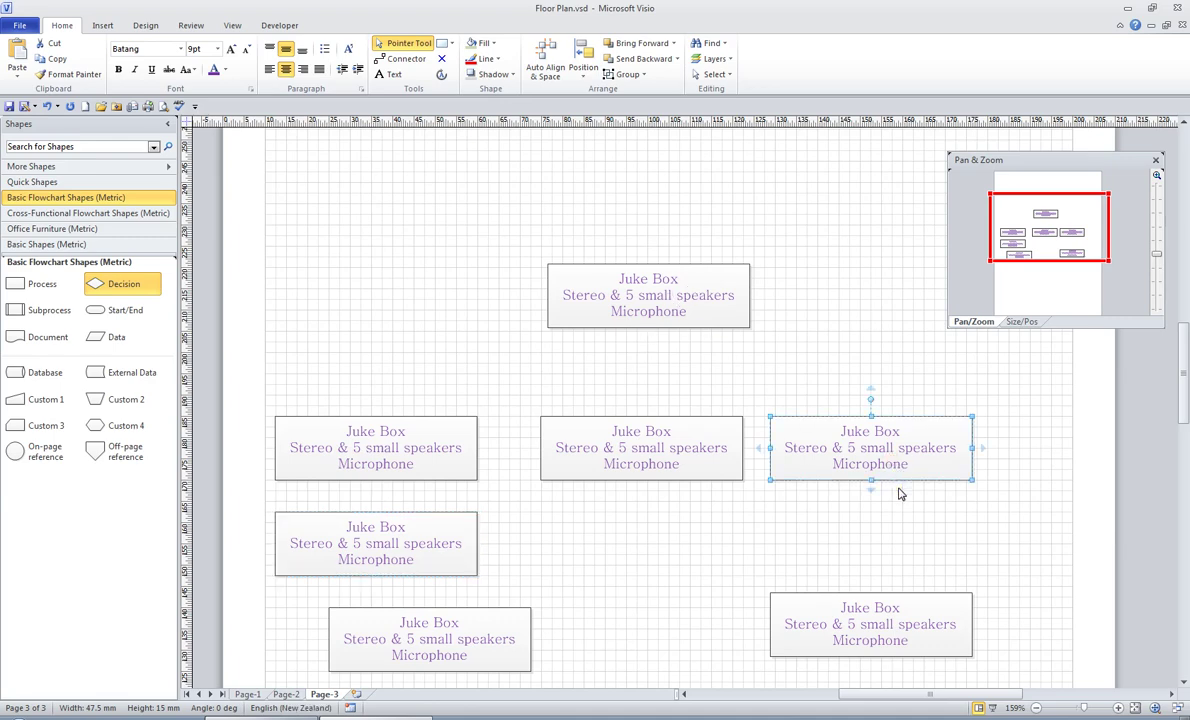
pyautogui.hotkey('ctrl', 'd')
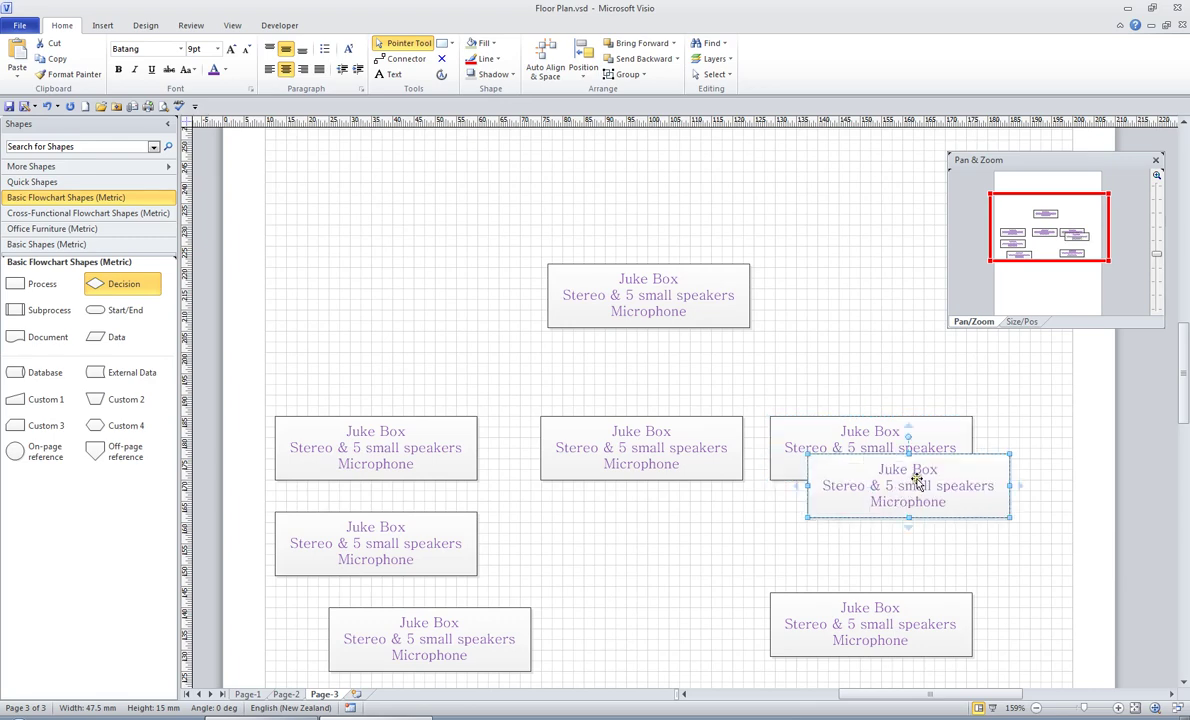
pyautogui.moveTo(911, 480); pyautogui.dragTo(881, 541)
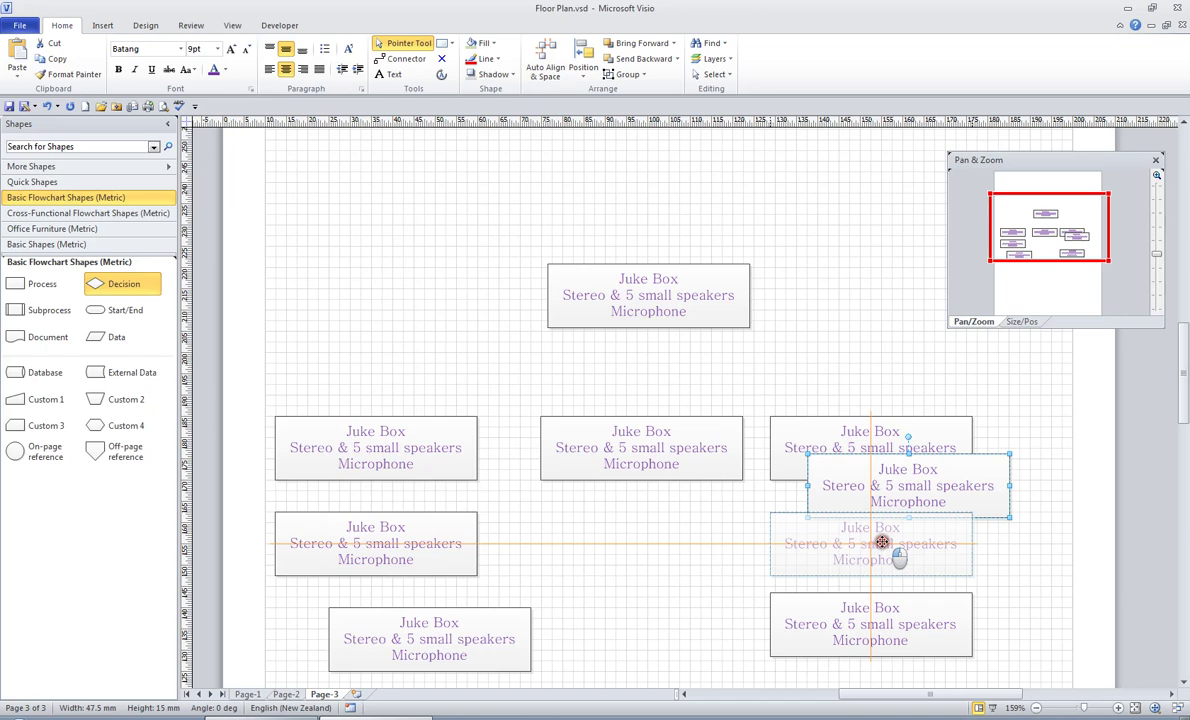
pyautogui.moveTo(881, 541); pyautogui.dragTo(880, 542)
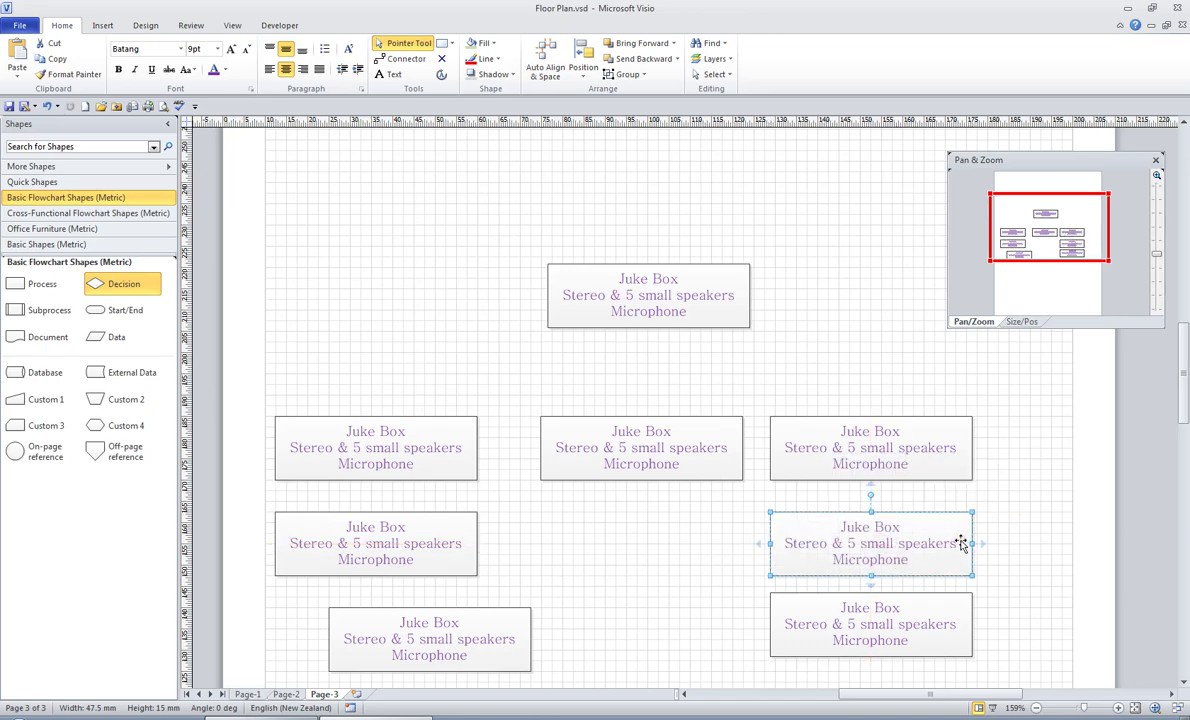
# Drop two Process boxes at the top left and right and connect them with a left-to-right connector
pyautogui.click(924, 380)
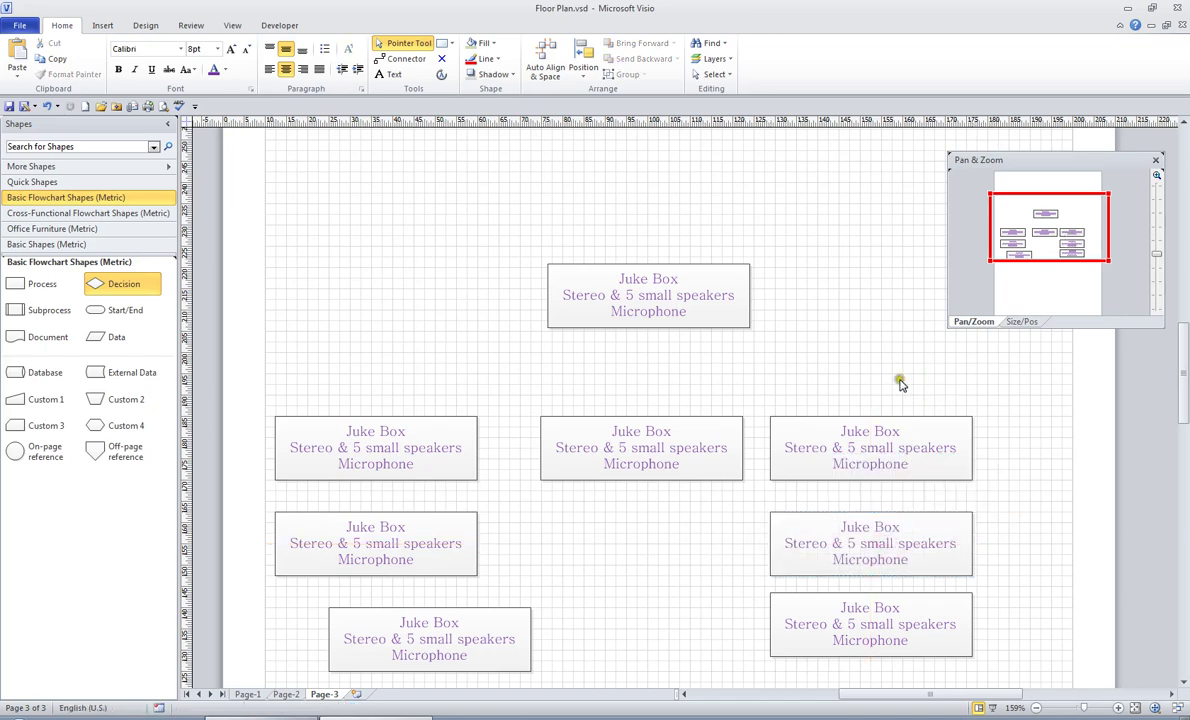
pyautogui.scroll(5, 900, 385)
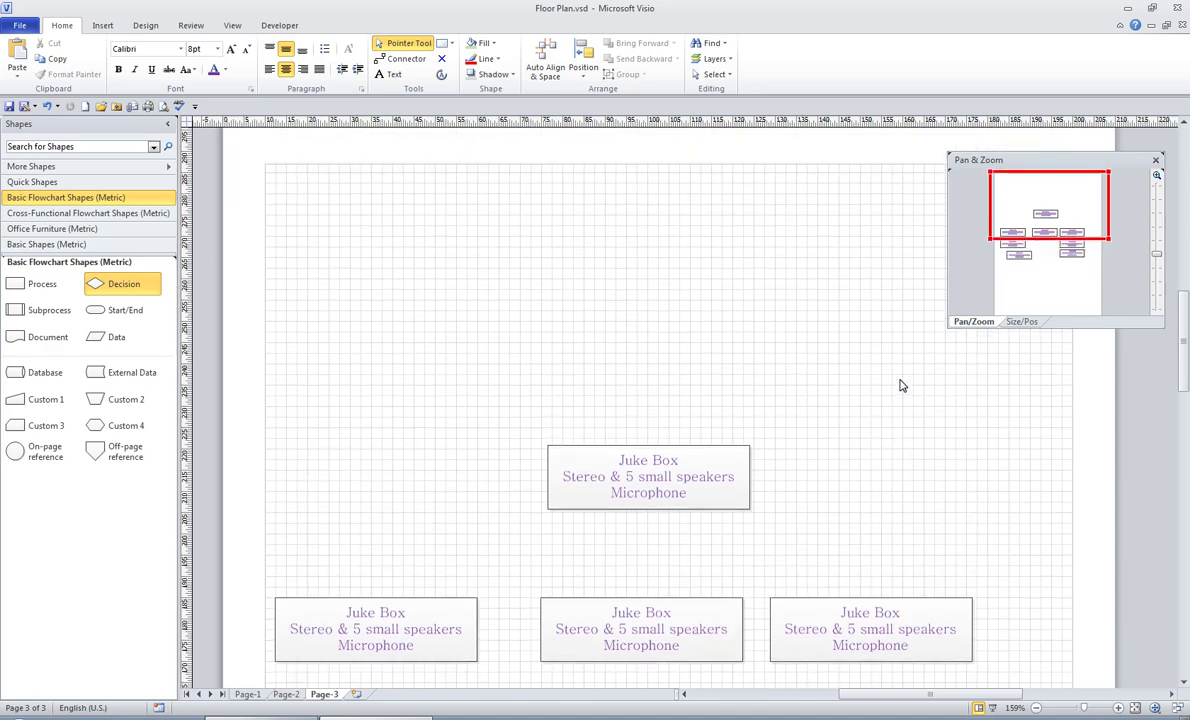
pyautogui.scroll(-1, 900, 385)
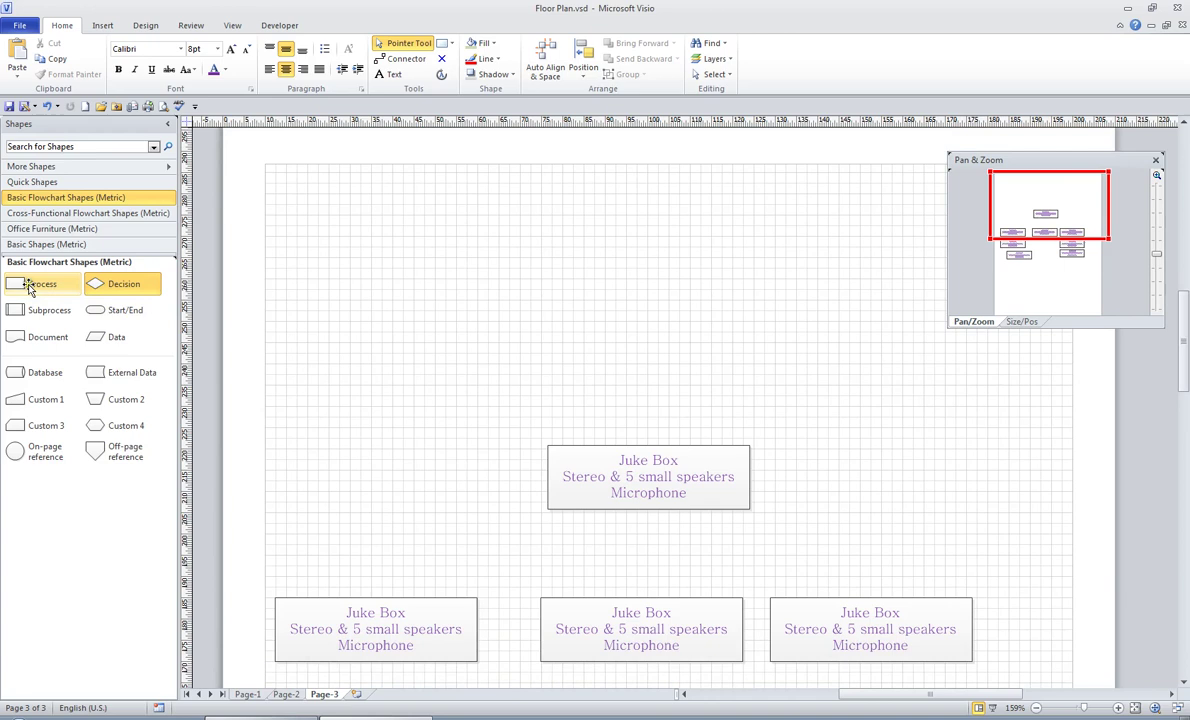
pyautogui.moveTo(30, 288); pyautogui.dragTo(345, 228)
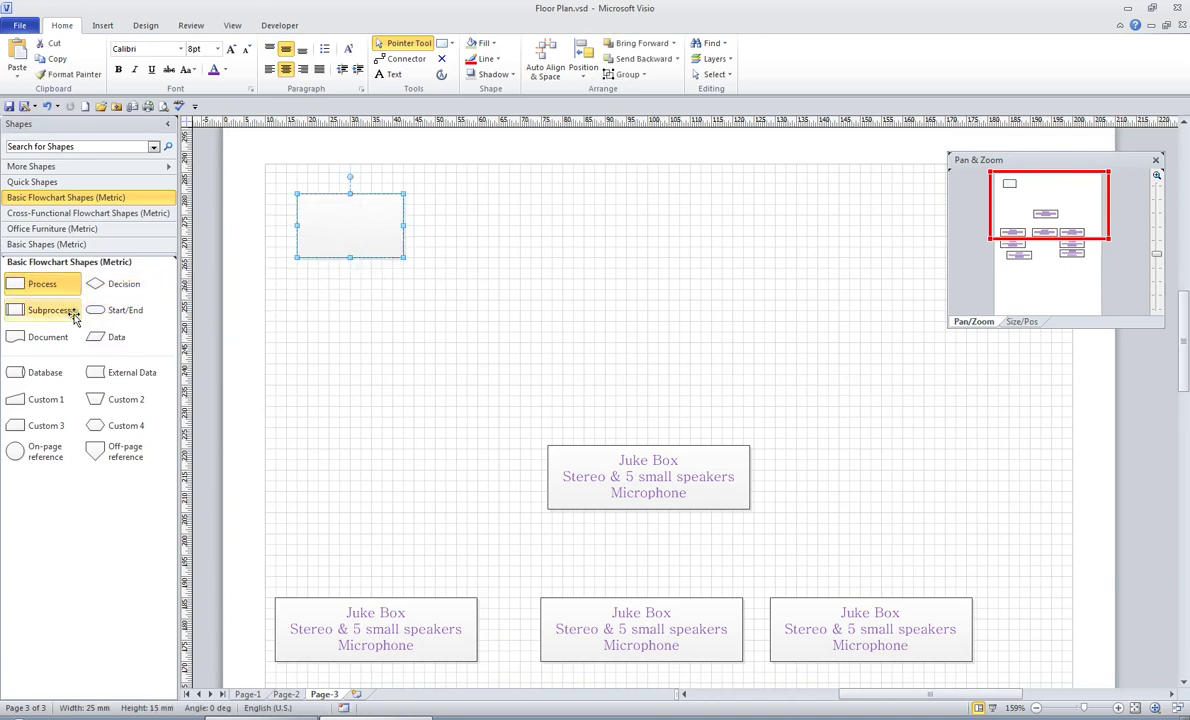
pyautogui.moveTo(52, 288); pyautogui.dragTo(765, 230)
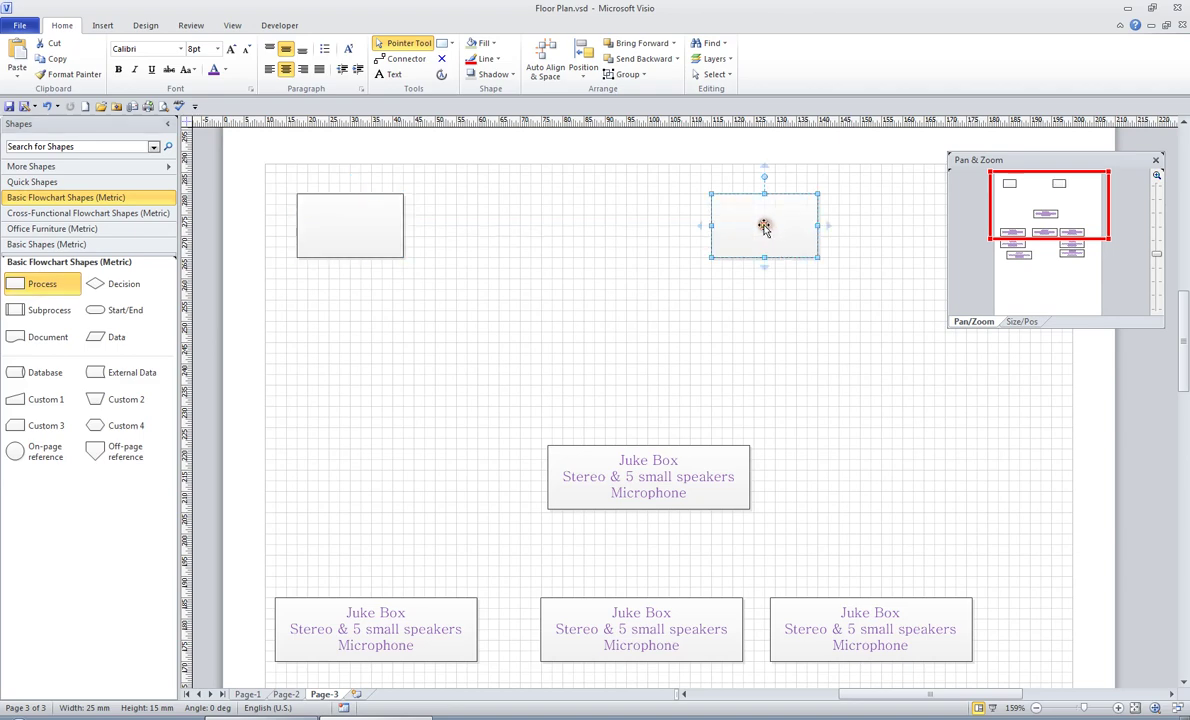
pyautogui.click(406, 59)
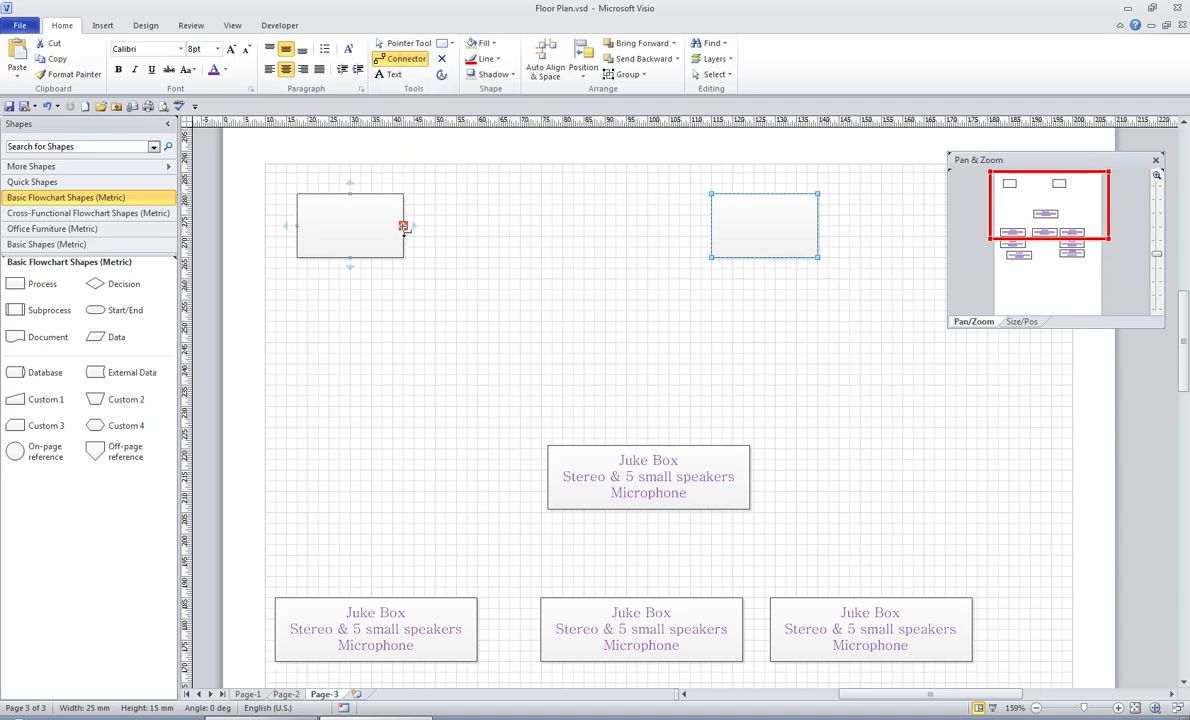
pyautogui.moveTo(403, 226); pyautogui.dragTo(712, 226)
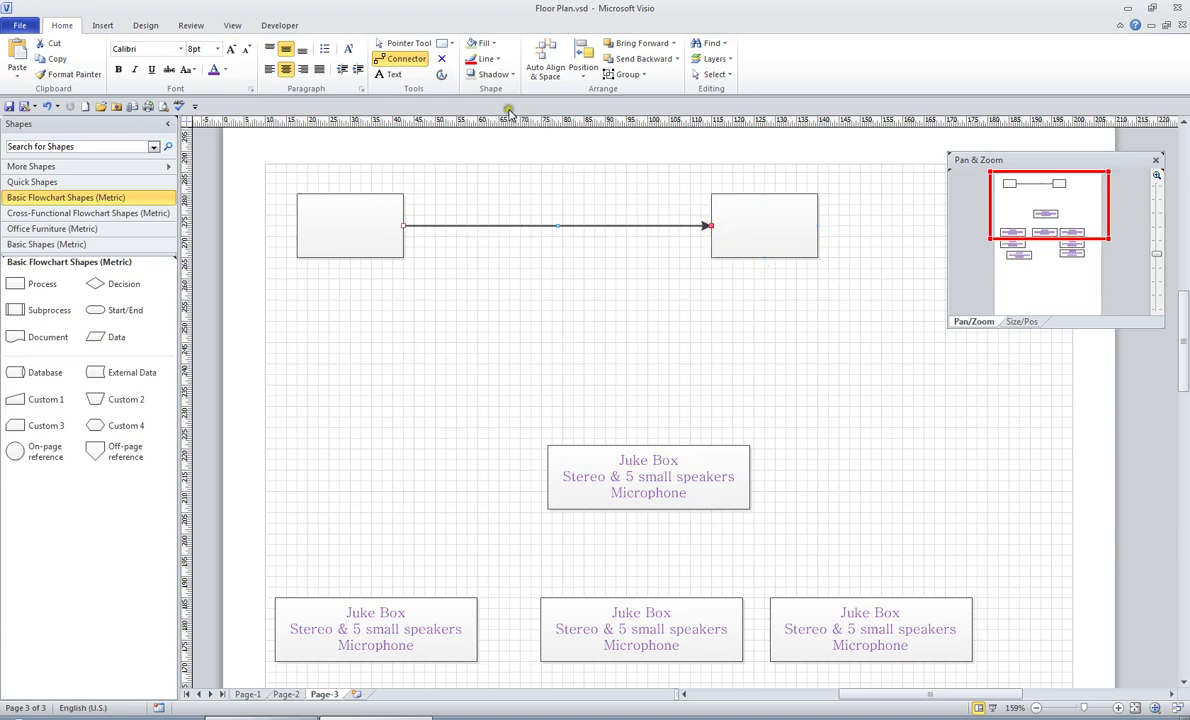
# Insert a Decision diamond into the connector between the Process boxes, then delete it
pyautogui.click(410, 44)
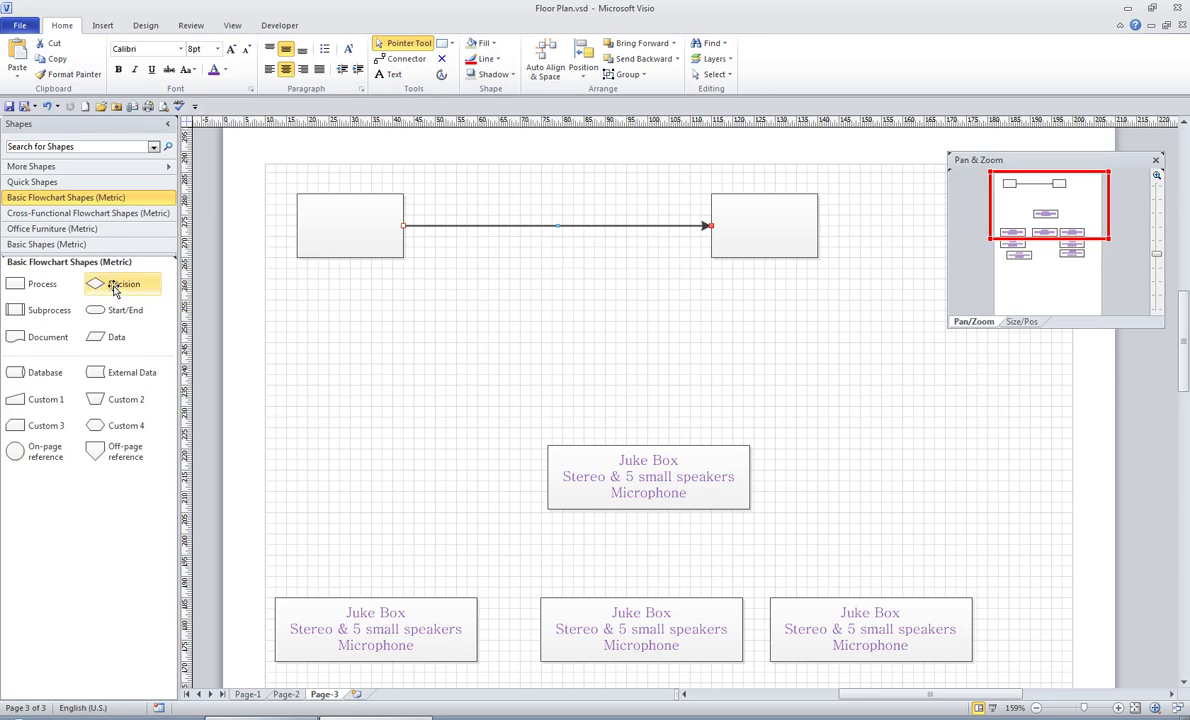
pyautogui.moveTo(114, 290); pyautogui.dragTo(547, 227)
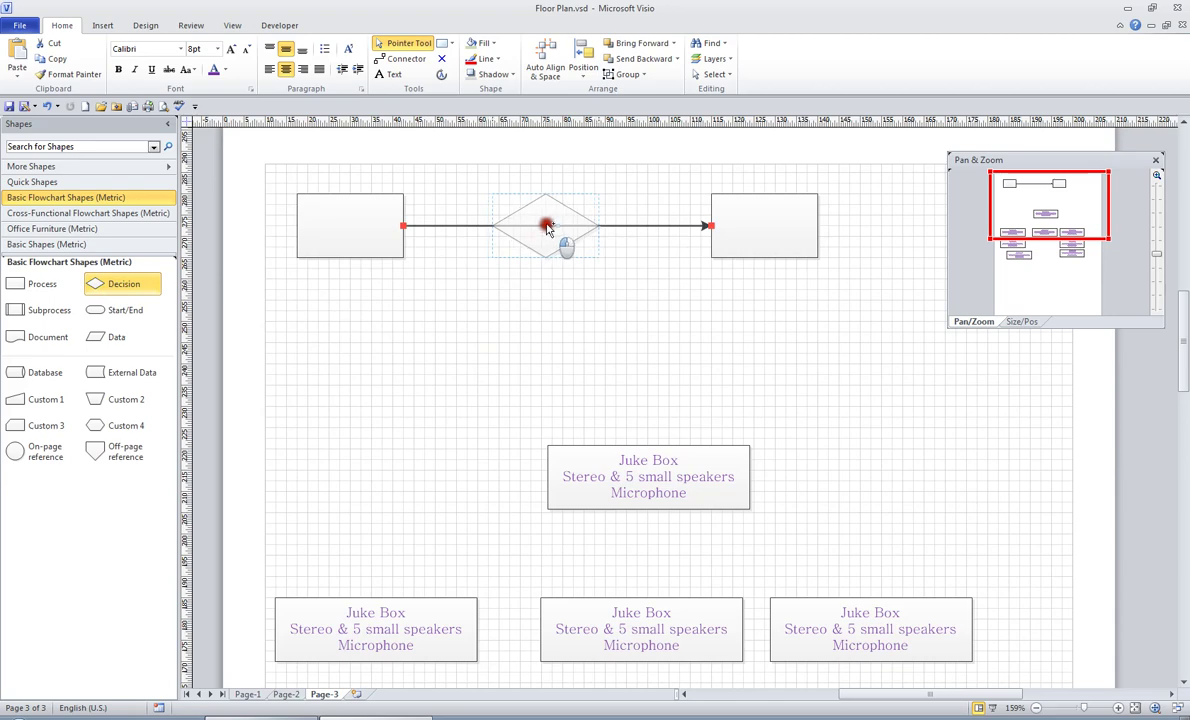
pyautogui.moveTo(547, 227)
pyautogui.mouseDown()
pyautogui.moveTo(531, 244)
pyautogui.moveTo(551, 234)
pyautogui.mouseUp()
pyautogui.click(538, 231)
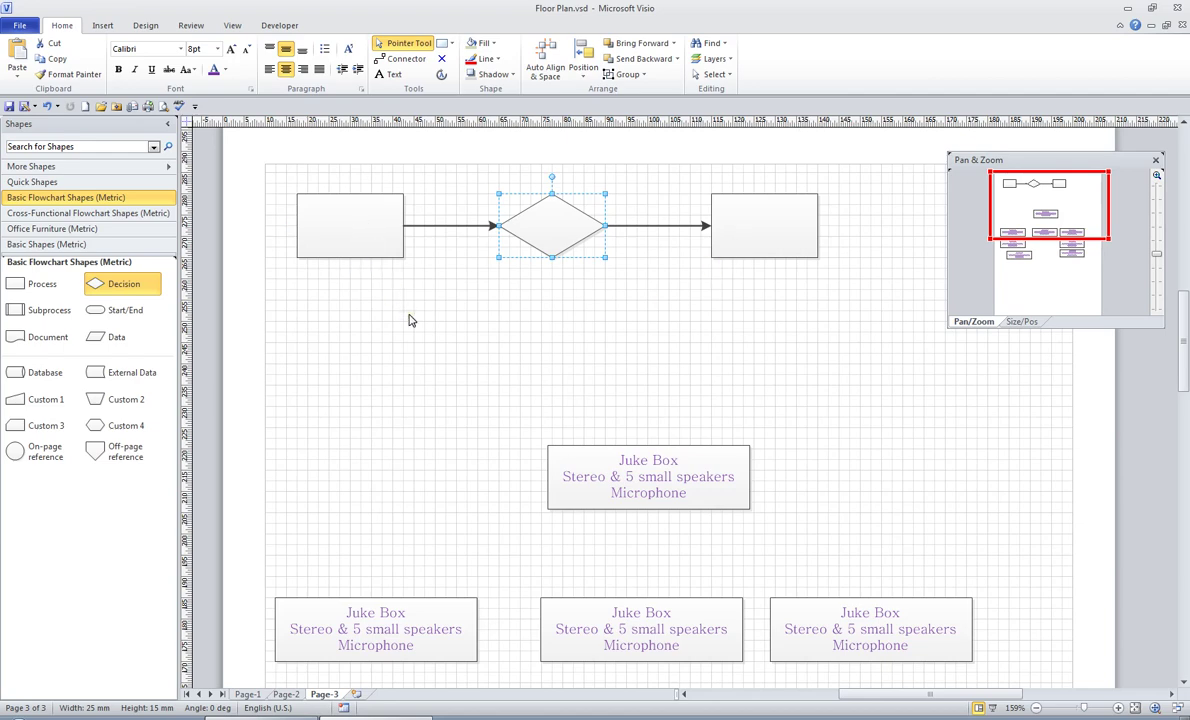
pyautogui.press('Delete')
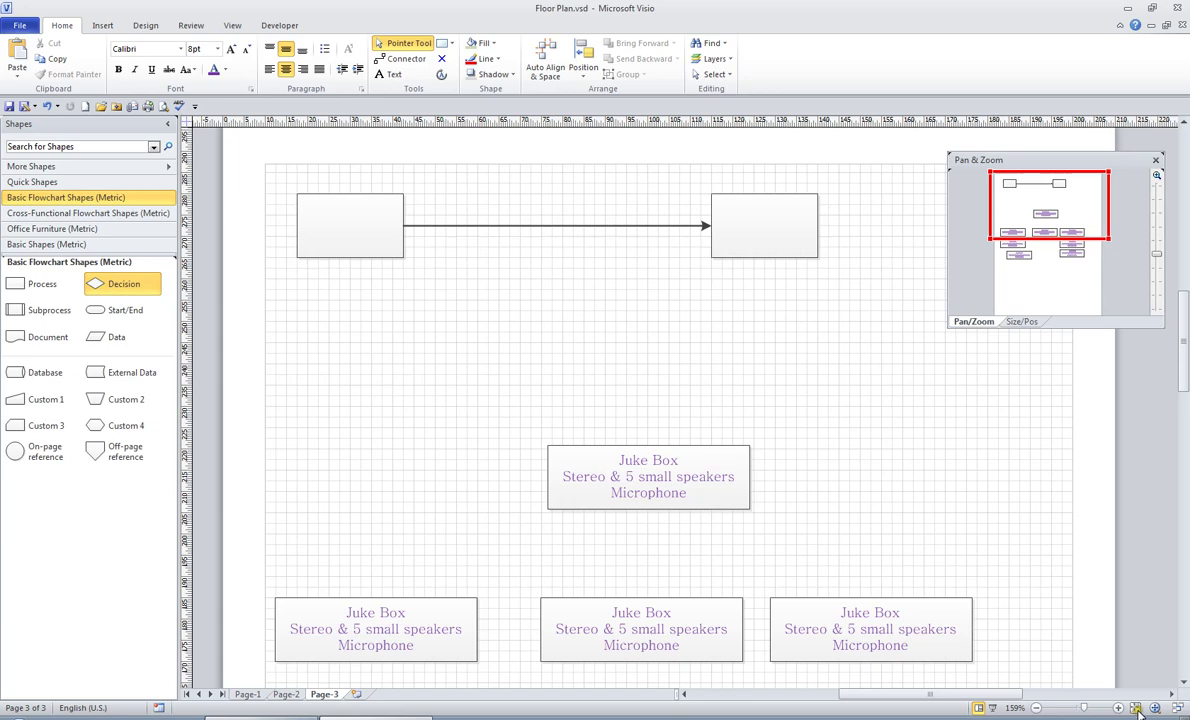
# Fit the page to the window and drop a third Process box at the top right
pyautogui.click(1136, 708)
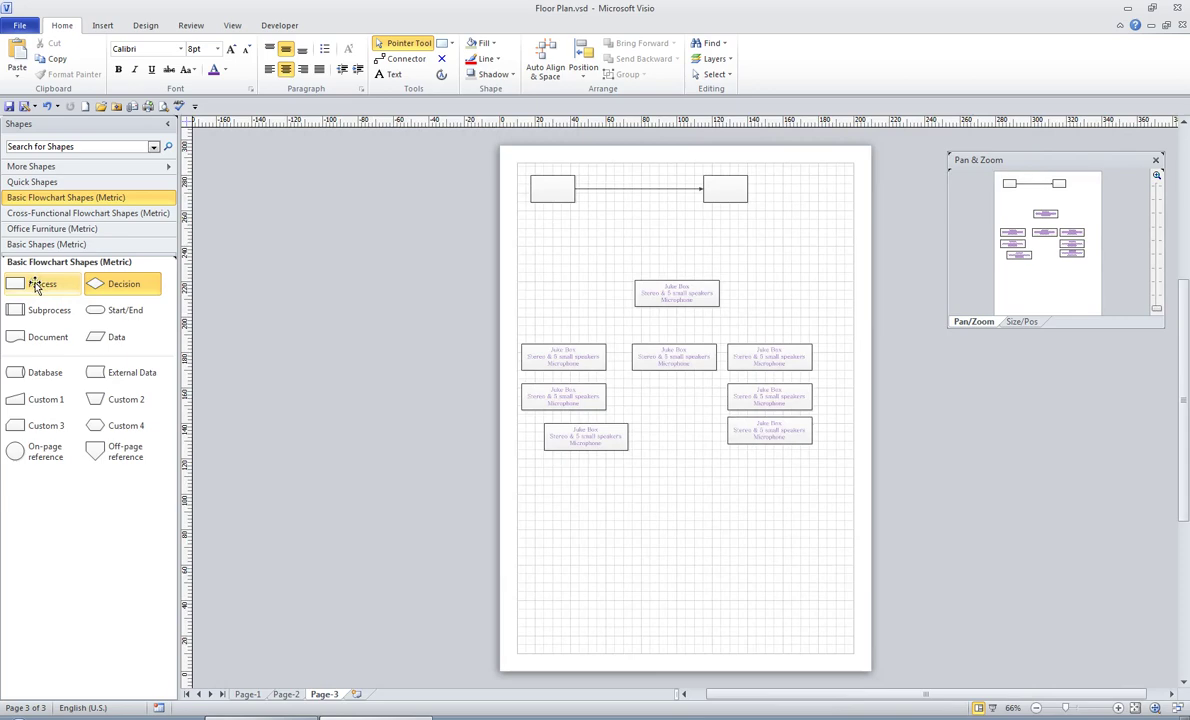
pyautogui.moveTo(37, 287); pyautogui.dragTo(910, 185)
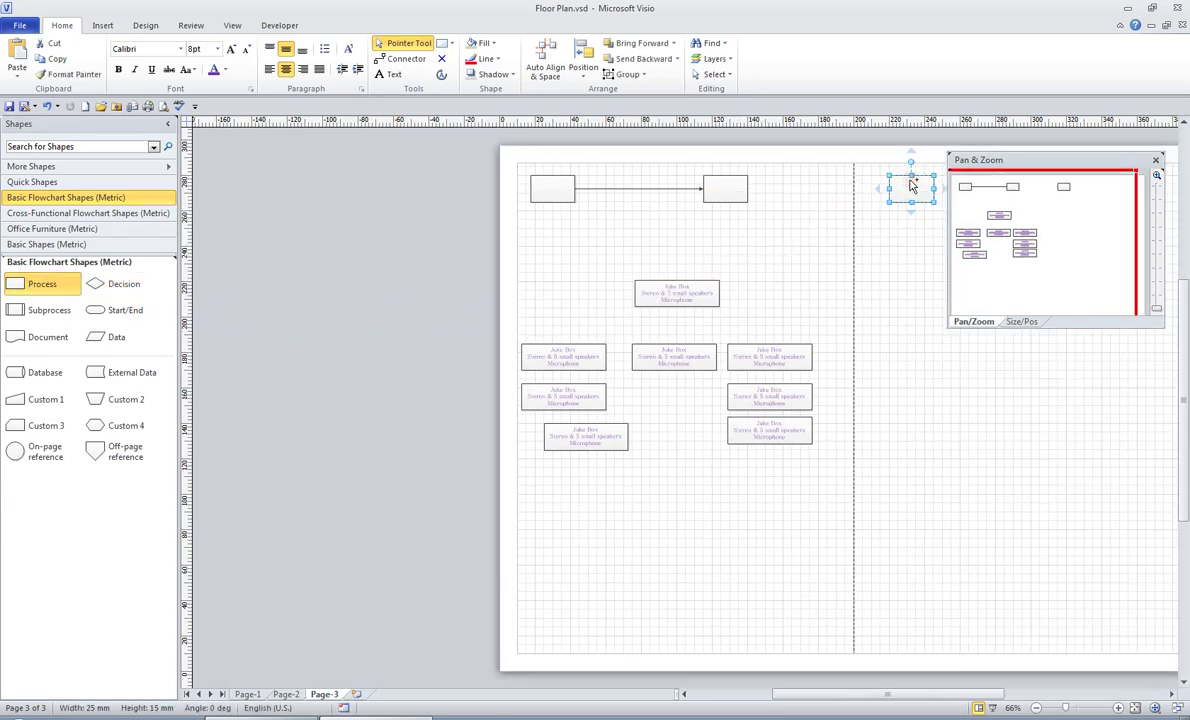
pyautogui.click(884, 436)
# Align the three left-column Juke Boxes on their left edges
pyautogui.click(562, 352)
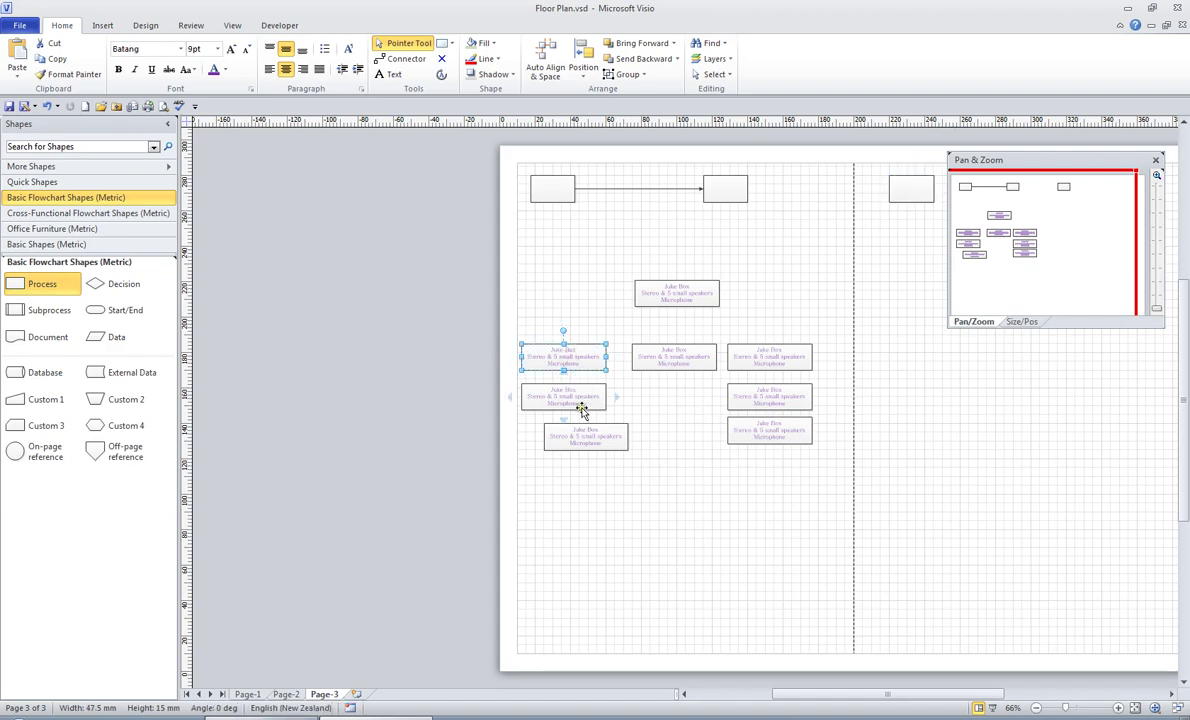
pyautogui.keyDown('shift'); pyautogui.click(574, 400); pyautogui.keyUp('shift')
pyautogui.keyDown('shift'); pyautogui.click(600, 441); pyautogui.keyUp('shift')
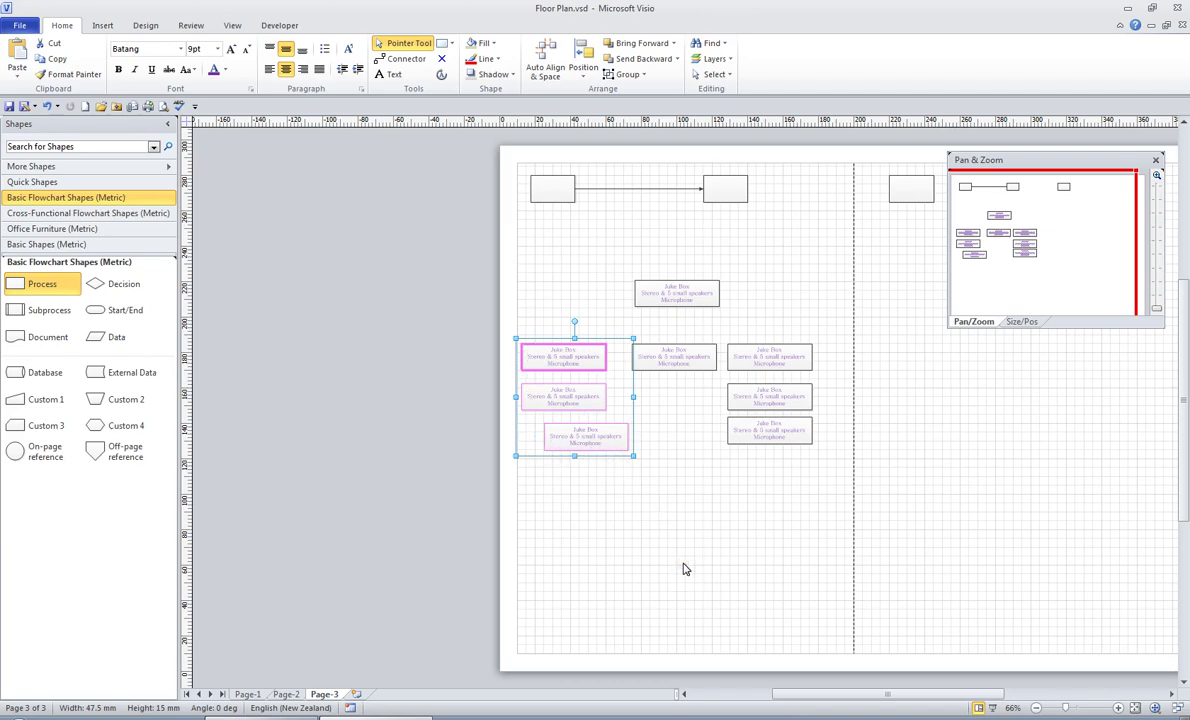
pyautogui.press('F8')
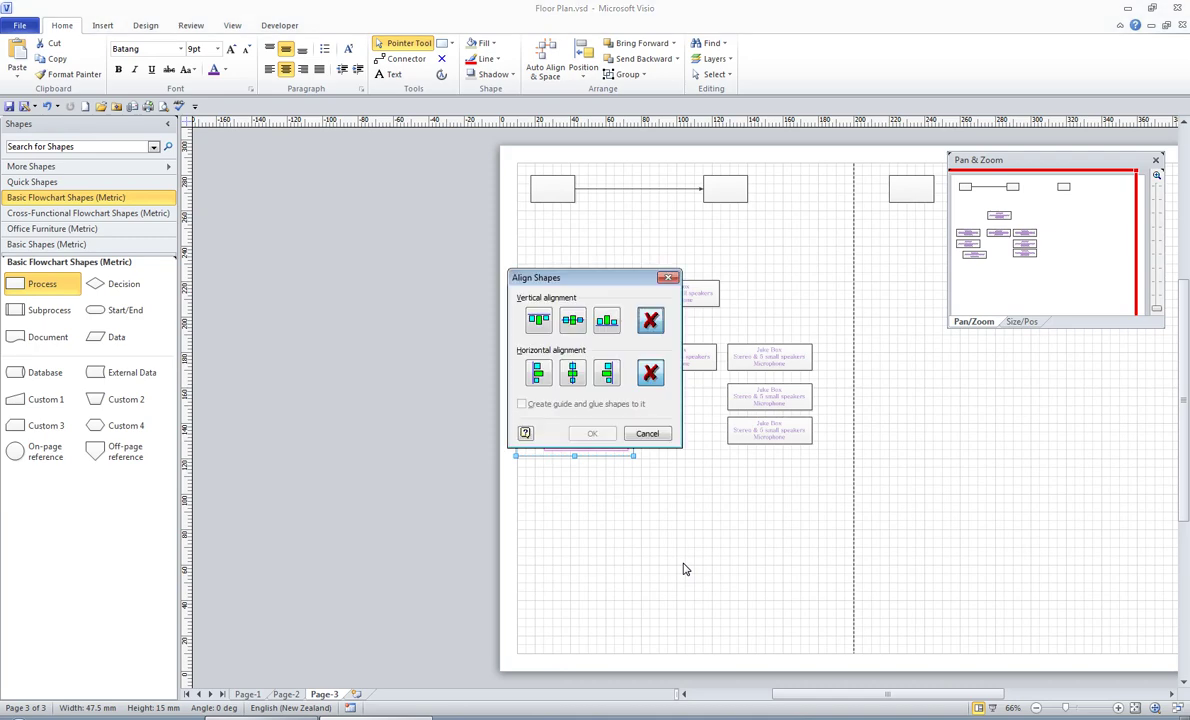
pyautogui.moveTo(605, 280); pyautogui.dragTo(427, 280)
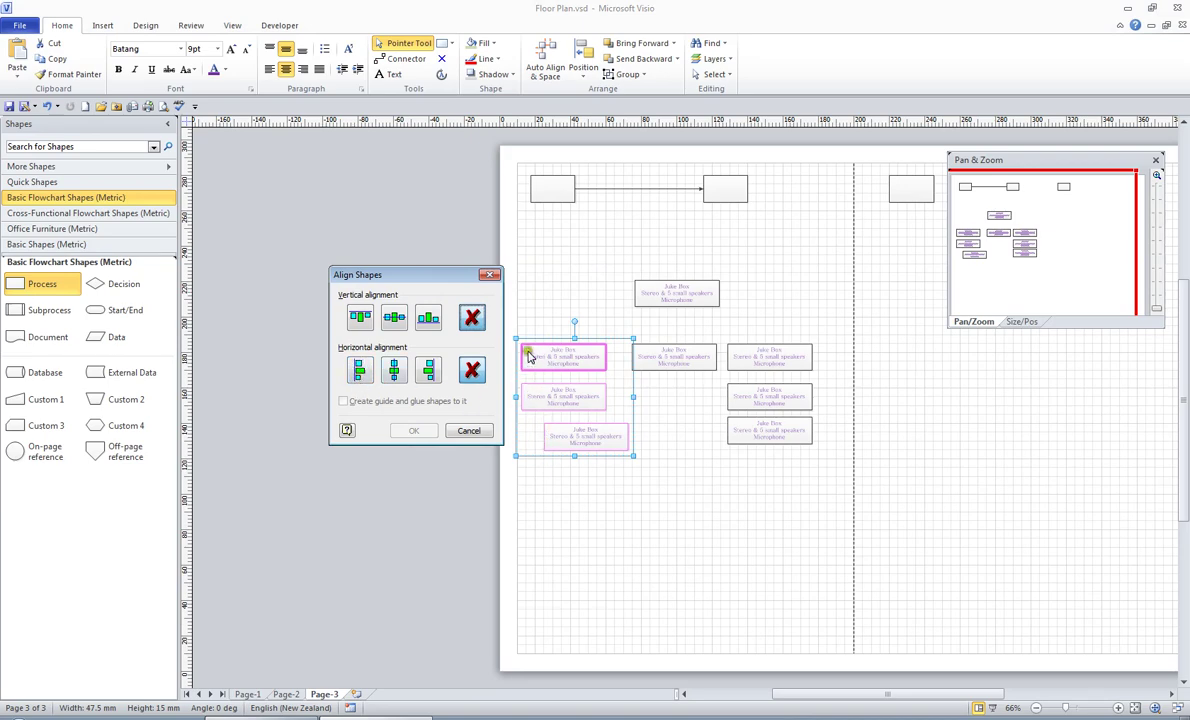
pyautogui.click(359, 372)
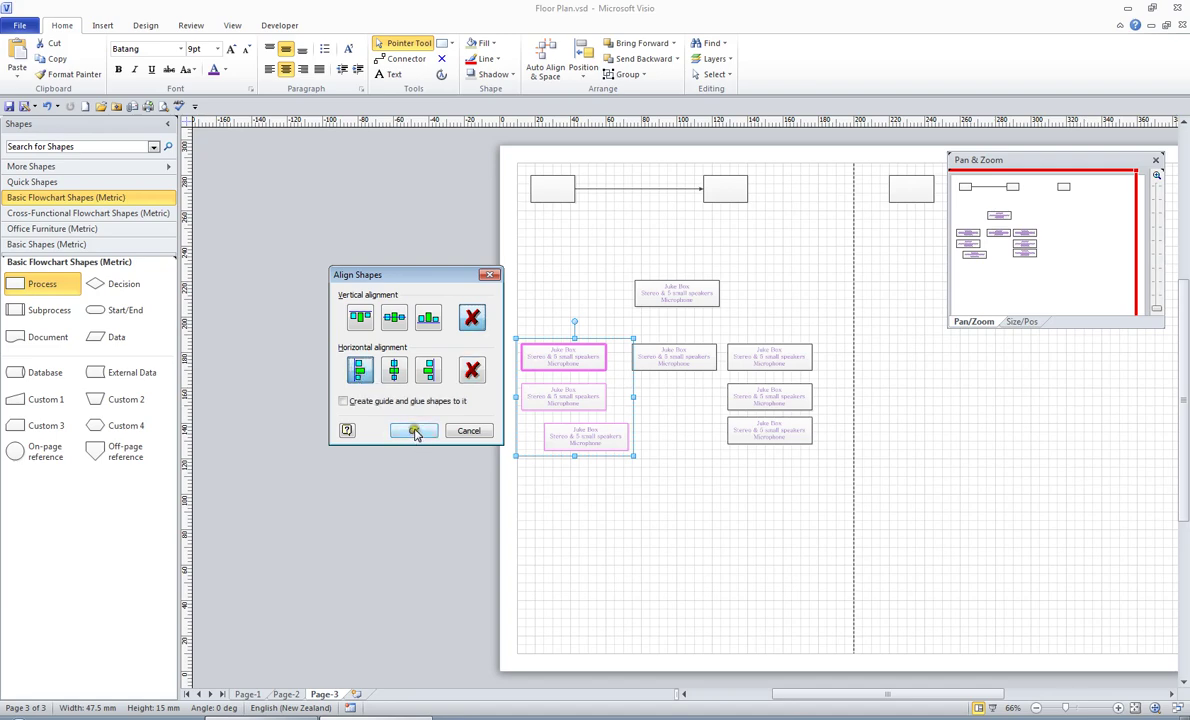
pyautogui.click(414, 431)
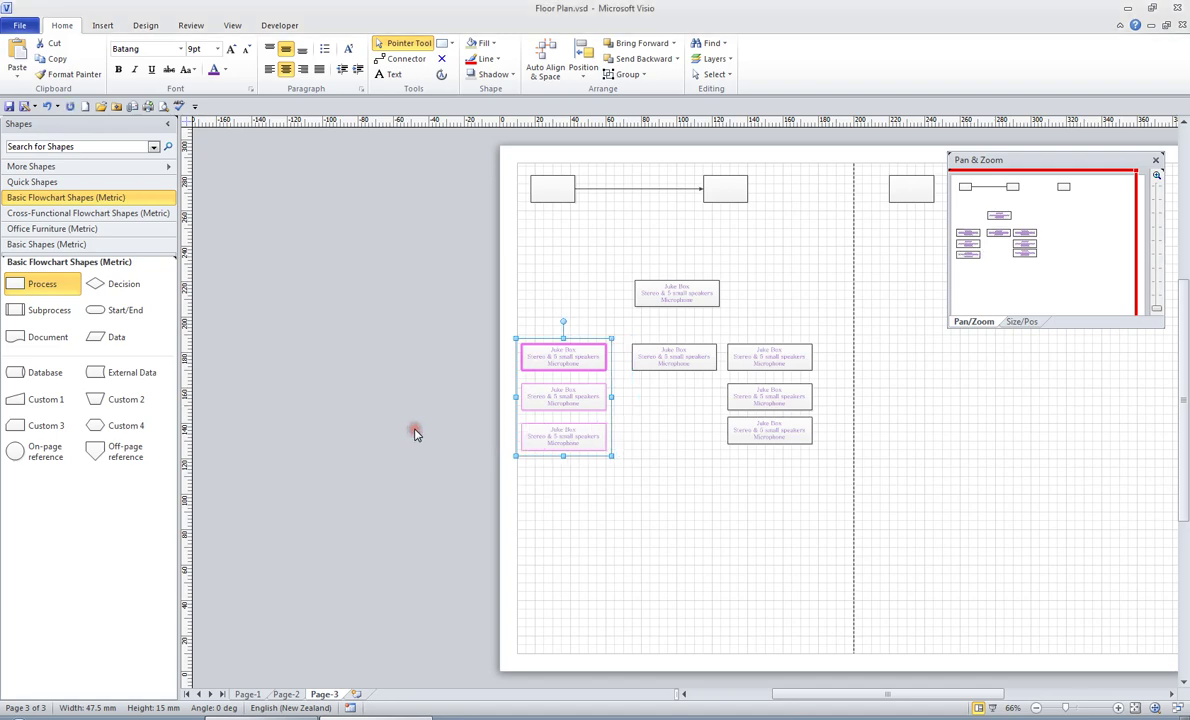
# Nudge the three right-column Juke Boxes right and align them on their right edges
pyautogui.click(778, 358)
pyautogui.keyDown('shift'); pyautogui.click(783, 396); pyautogui.keyUp('shift')
pyautogui.keyDown('shift'); pyautogui.click(775, 433); pyautogui.keyUp('shift')
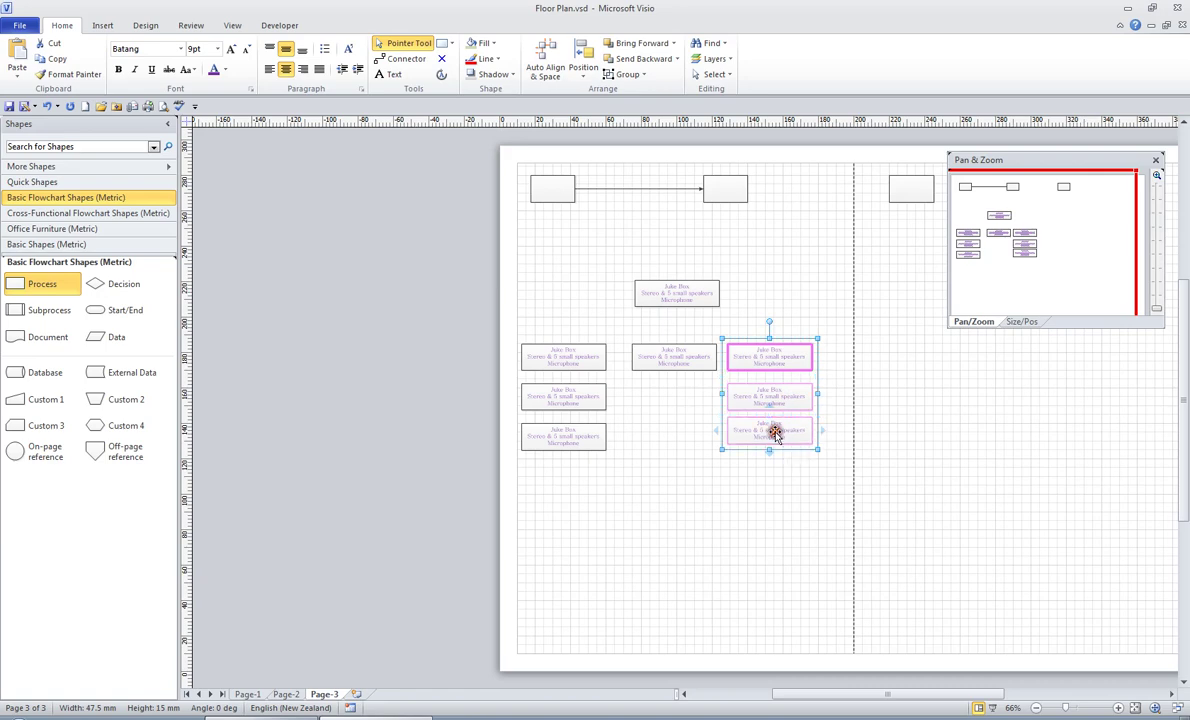
pyautogui.press('Right')
pyautogui.press('Right')
pyautogui.press('Right')
pyautogui.press('Right')
pyautogui.press('Right')
pyautogui.press('Right')
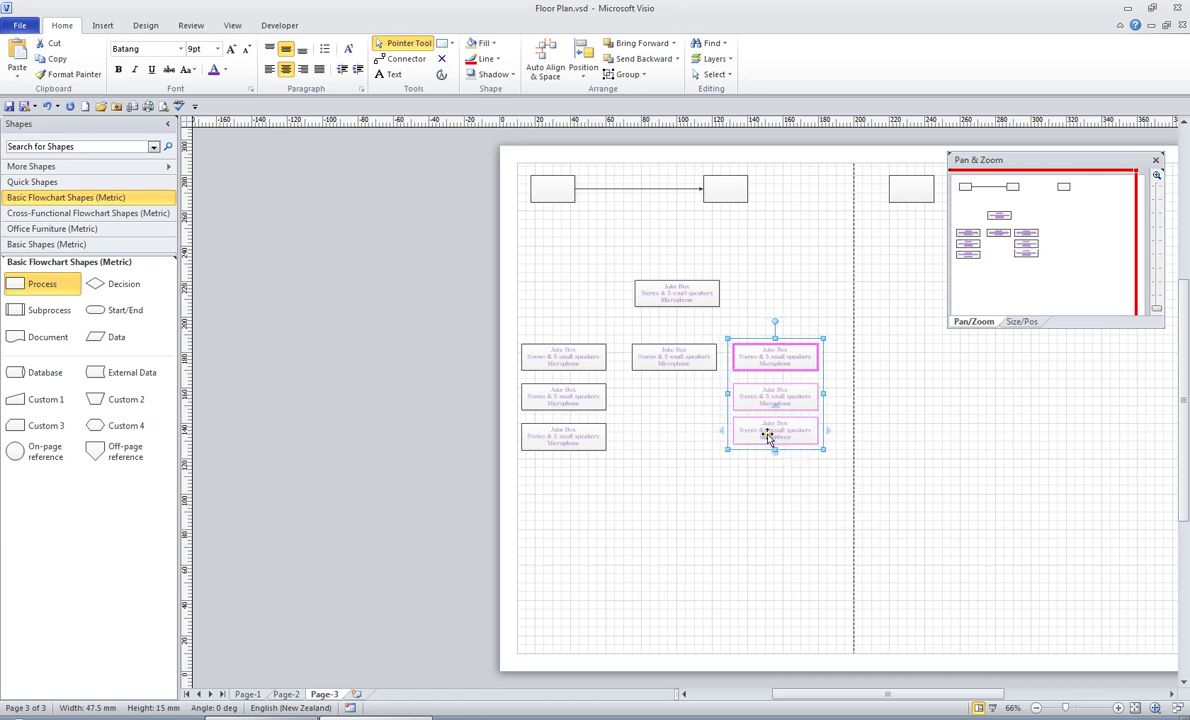
pyautogui.press('Right')
pyautogui.press('Right')
pyautogui.press('Right')
pyautogui.press('Right')
pyautogui.press('Right')
pyautogui.press('Right')
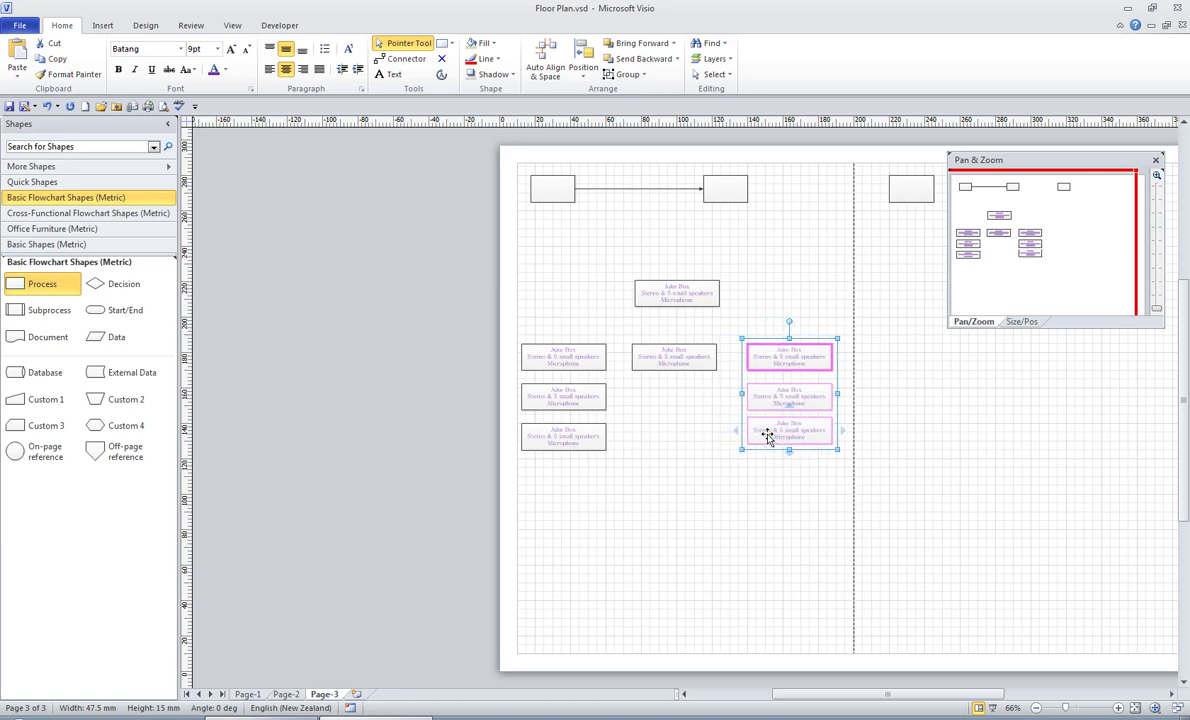
pyautogui.press('Right')
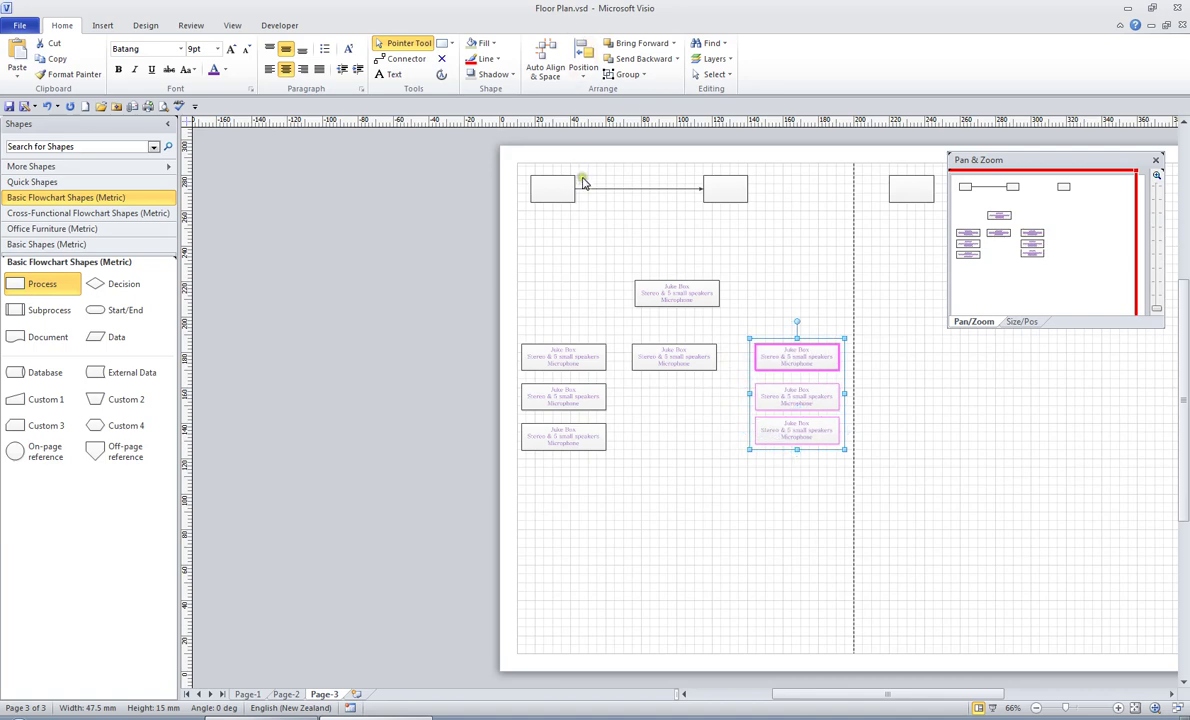
pyautogui.press('F8')
pyautogui.click(428, 368)
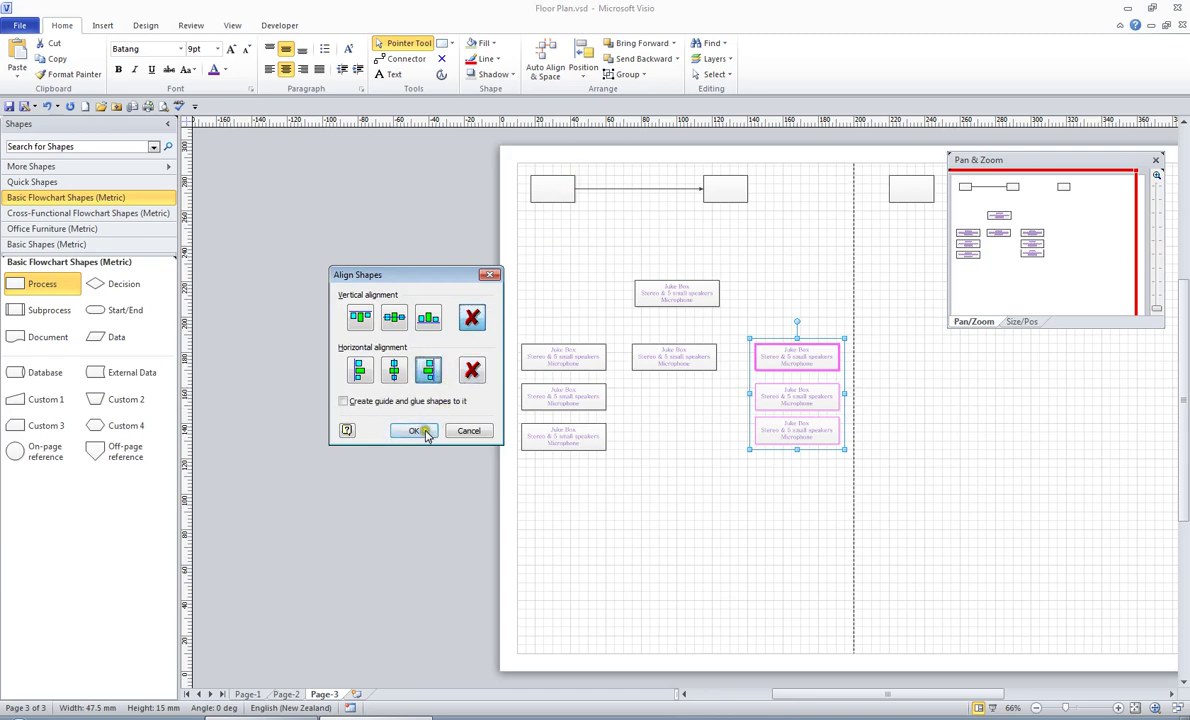
pyautogui.click(416, 431)
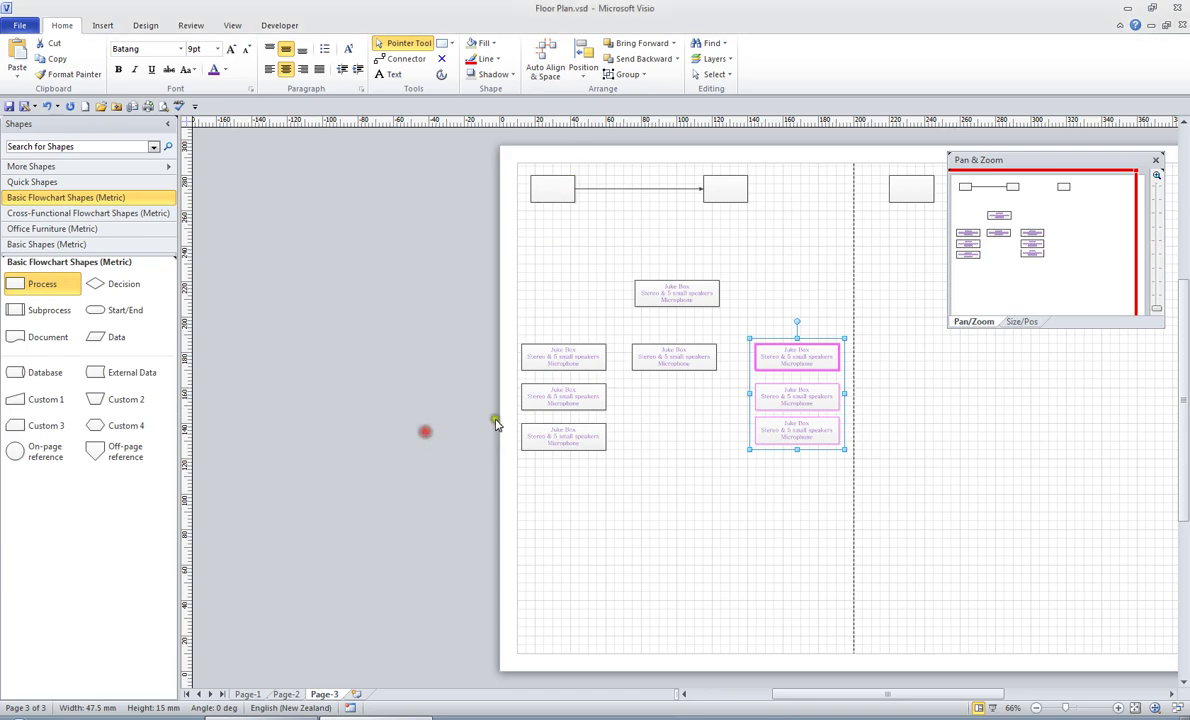
# Centre-align the lone upper Juke Box with the middle Juke Box below it
pyautogui.click(676, 292)
pyautogui.keyDown('shift'); pyautogui.click(686, 360); pyautogui.keyUp('shift')
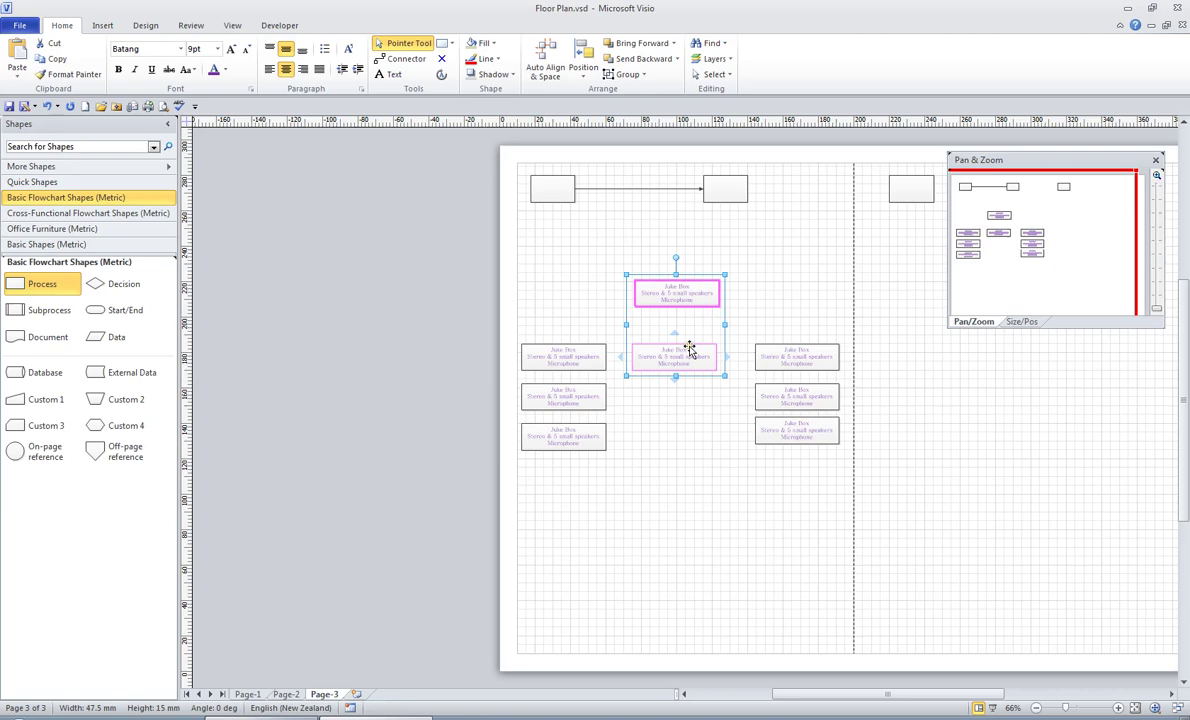
pyautogui.press('F8')
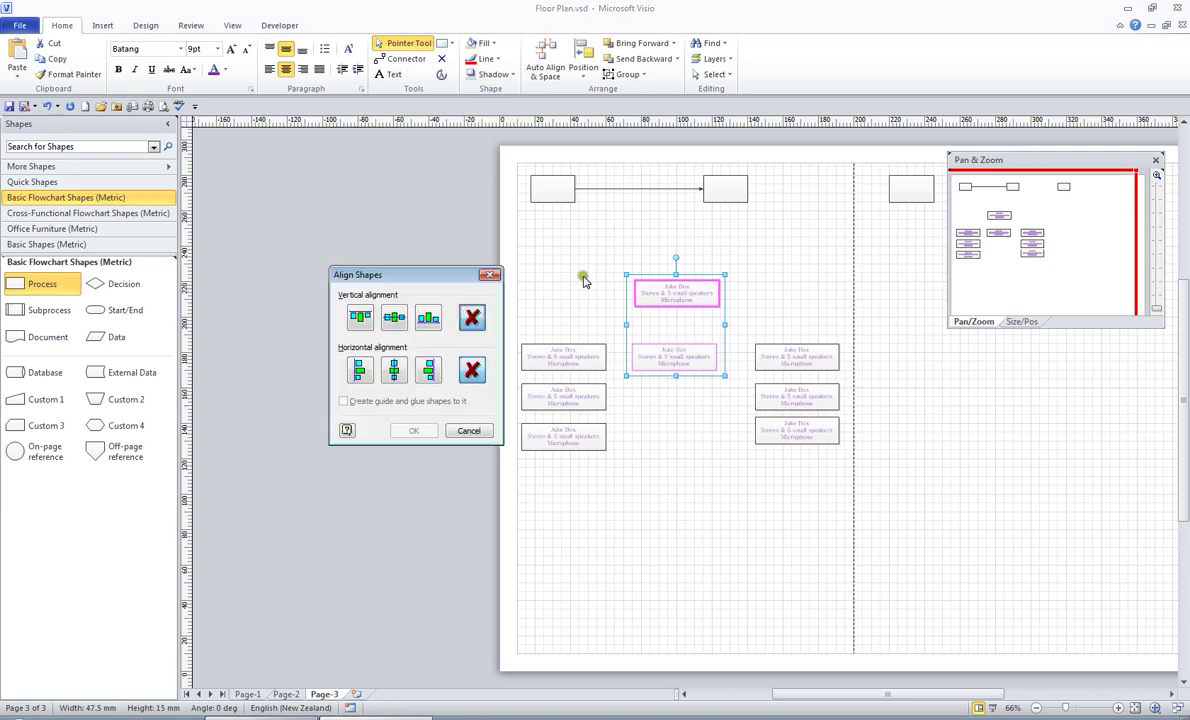
pyautogui.click(395, 372)
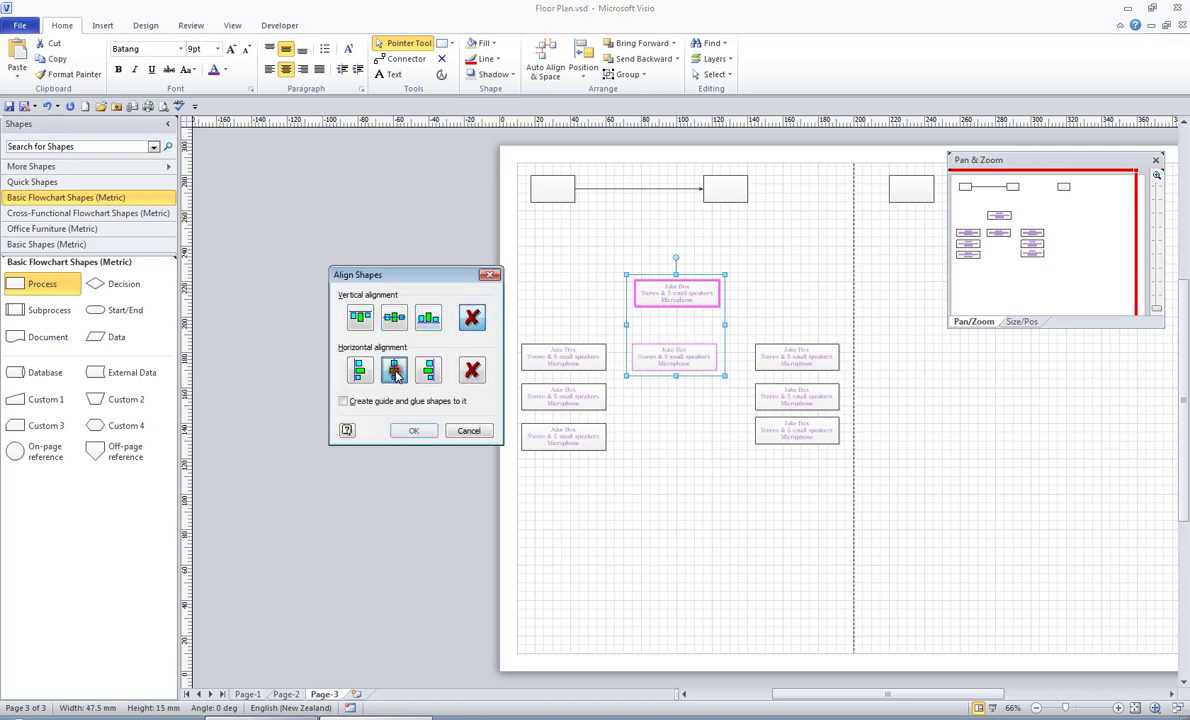
pyautogui.click(413, 432)
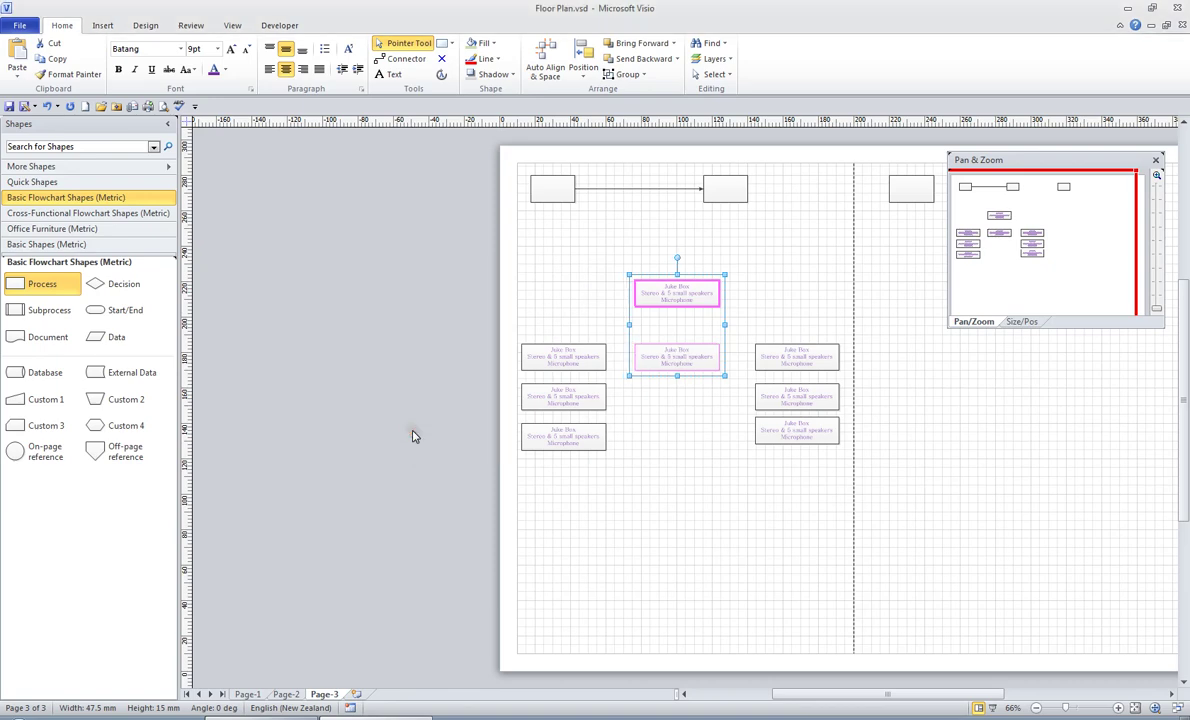
pyautogui.click(396, 386)
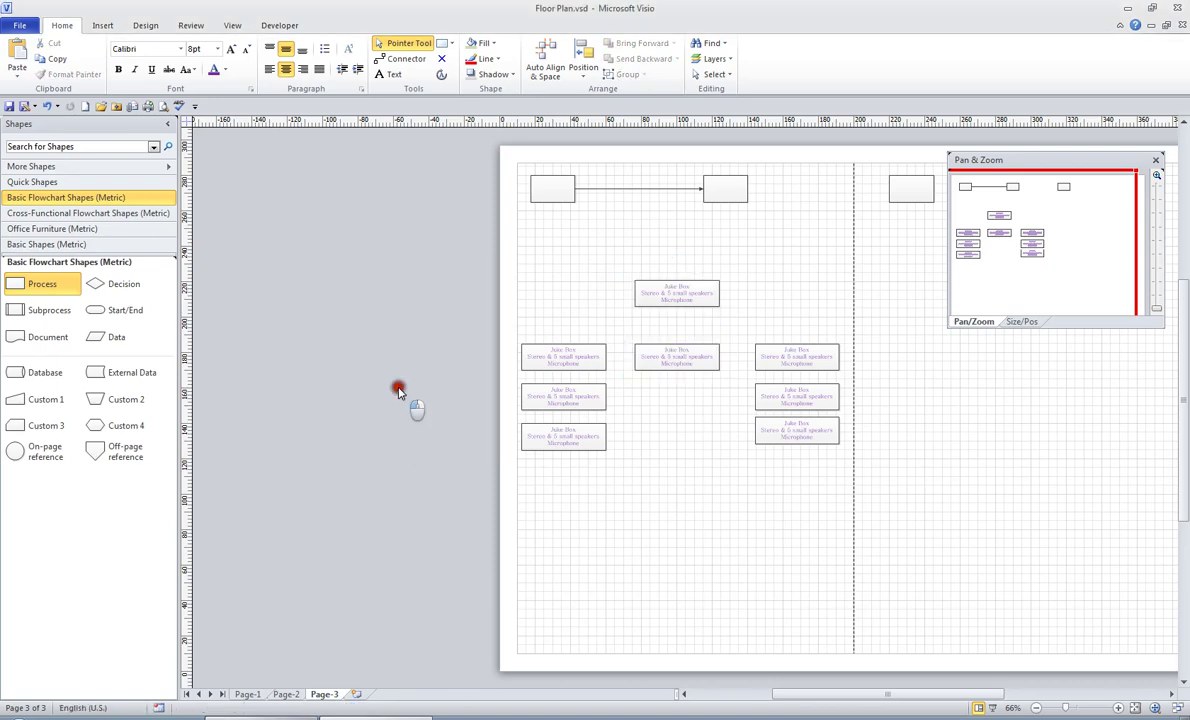
pyautogui.click(568, 355)
# Distribute the three left-column Juke Boxes vertically with Position > Space Shapes
pyautogui.keyDown('shift'); pyautogui.click(566, 400); pyautogui.keyUp('shift')
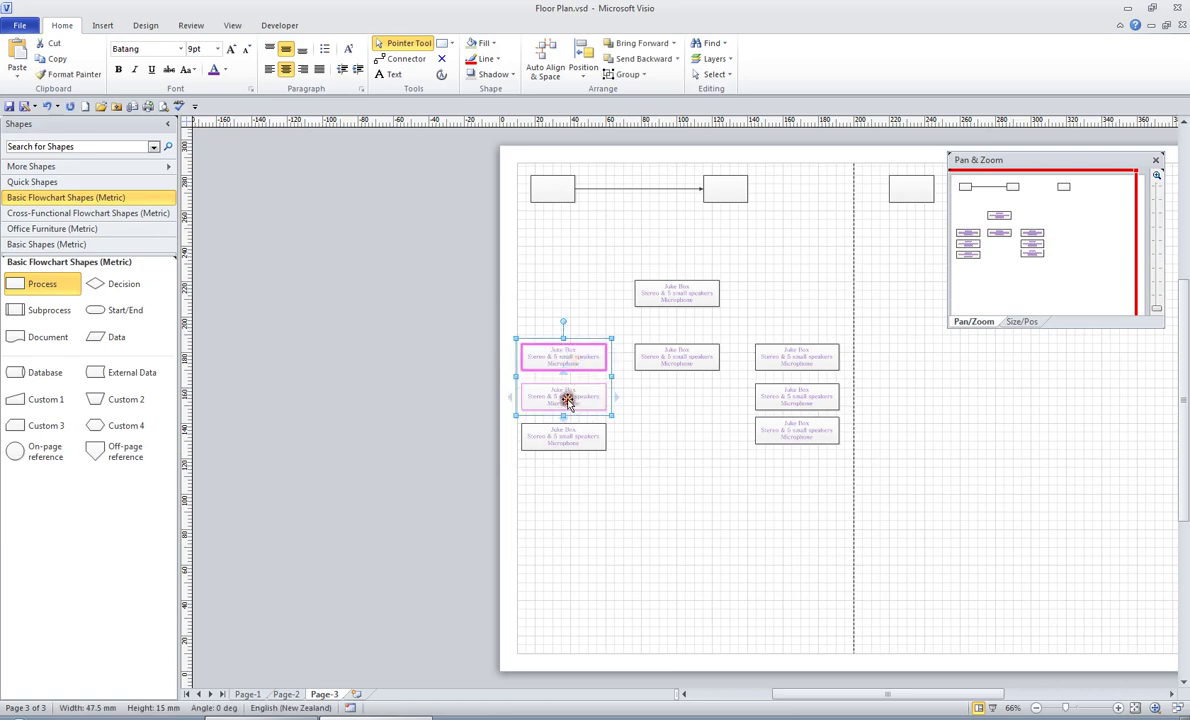
pyautogui.keyDown('shift'); pyautogui.click(563, 434); pyautogui.keyUp('shift')
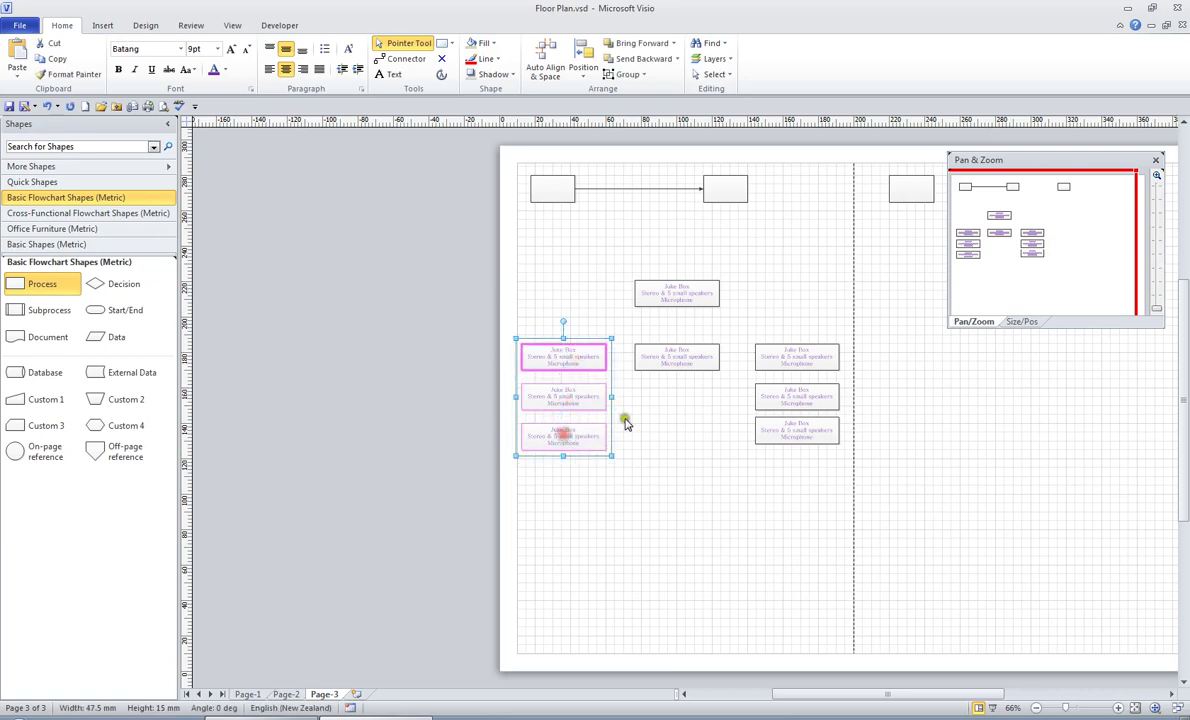
pyautogui.click(585, 72)
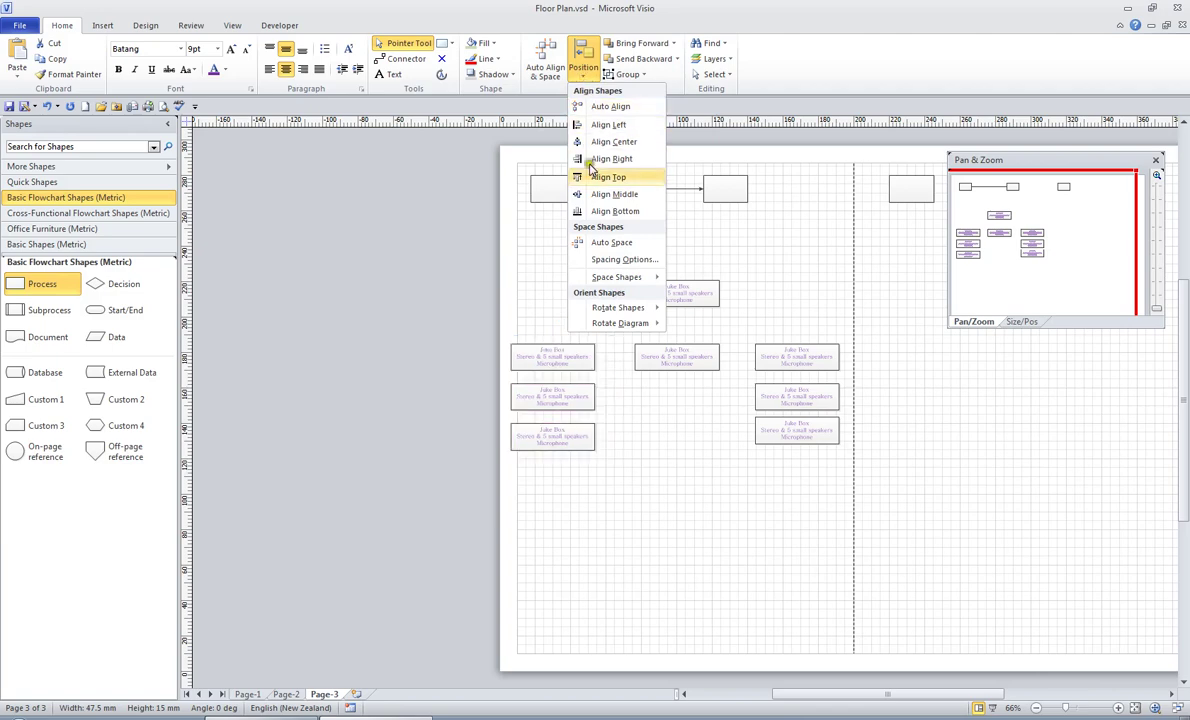
pyautogui.moveTo(603, 284)
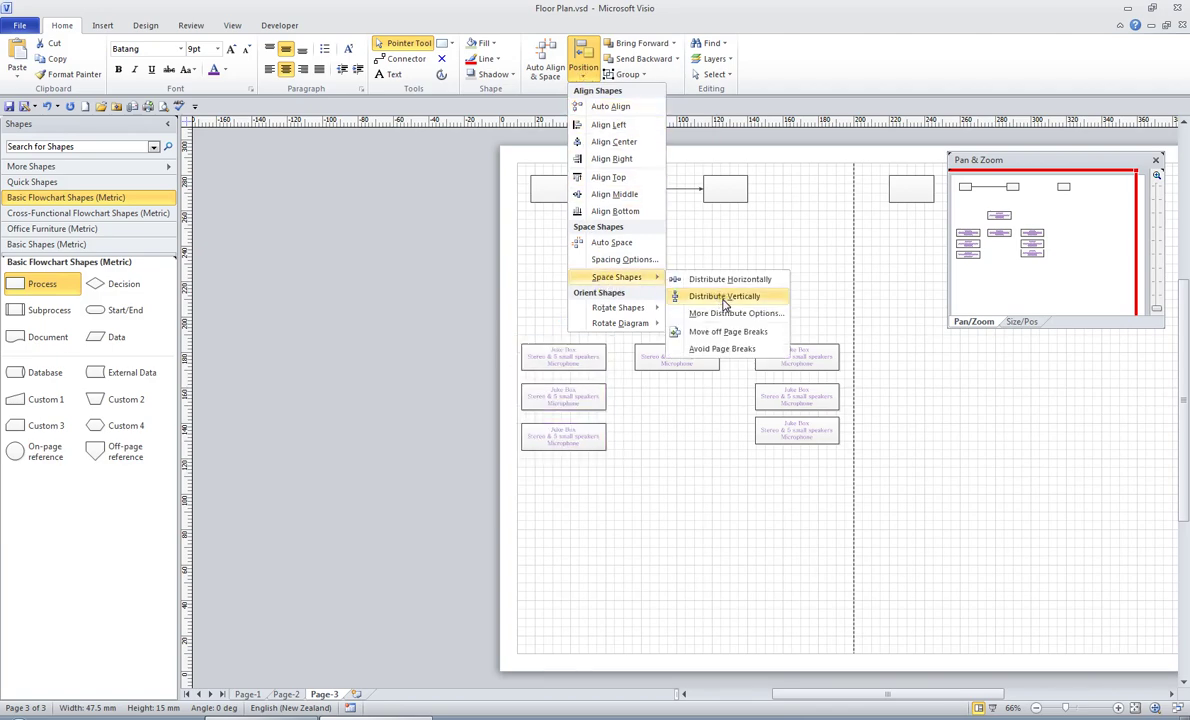
pyautogui.click(724, 296)
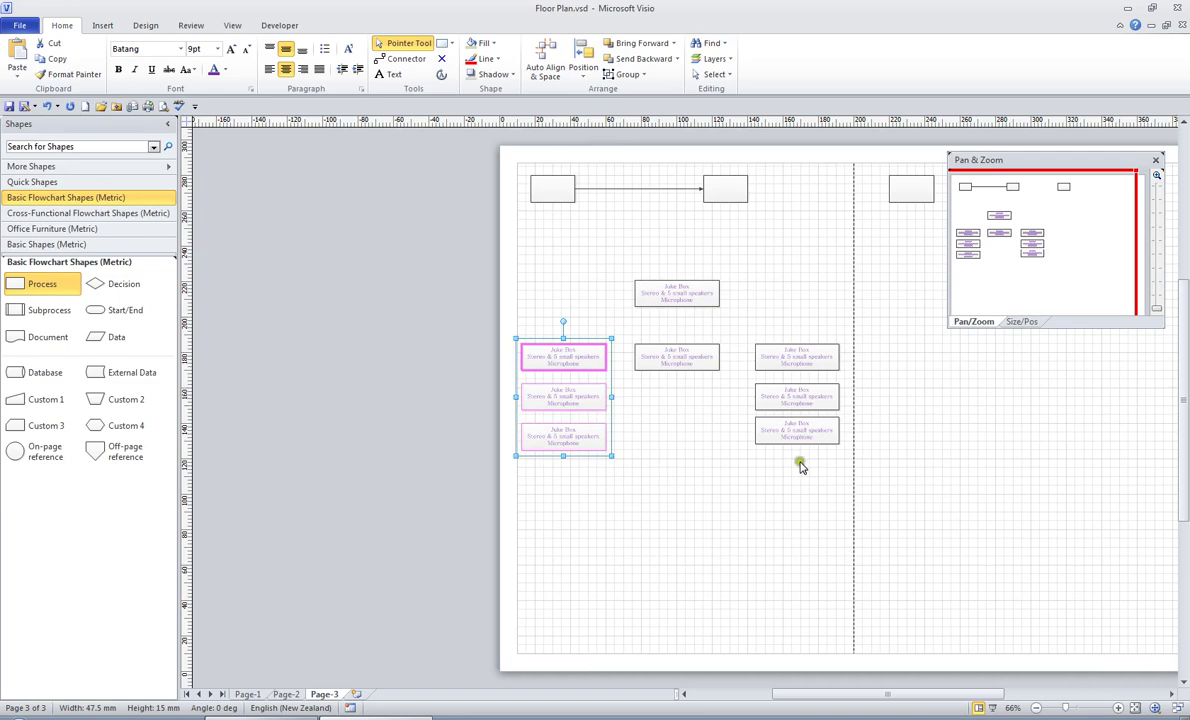
# Bottom-align the bottom-left and bottom-right Juke Boxes
pyautogui.click(803, 353)
pyautogui.keyDown('shift'); pyautogui.click(797, 392); pyautogui.keyUp('shift')
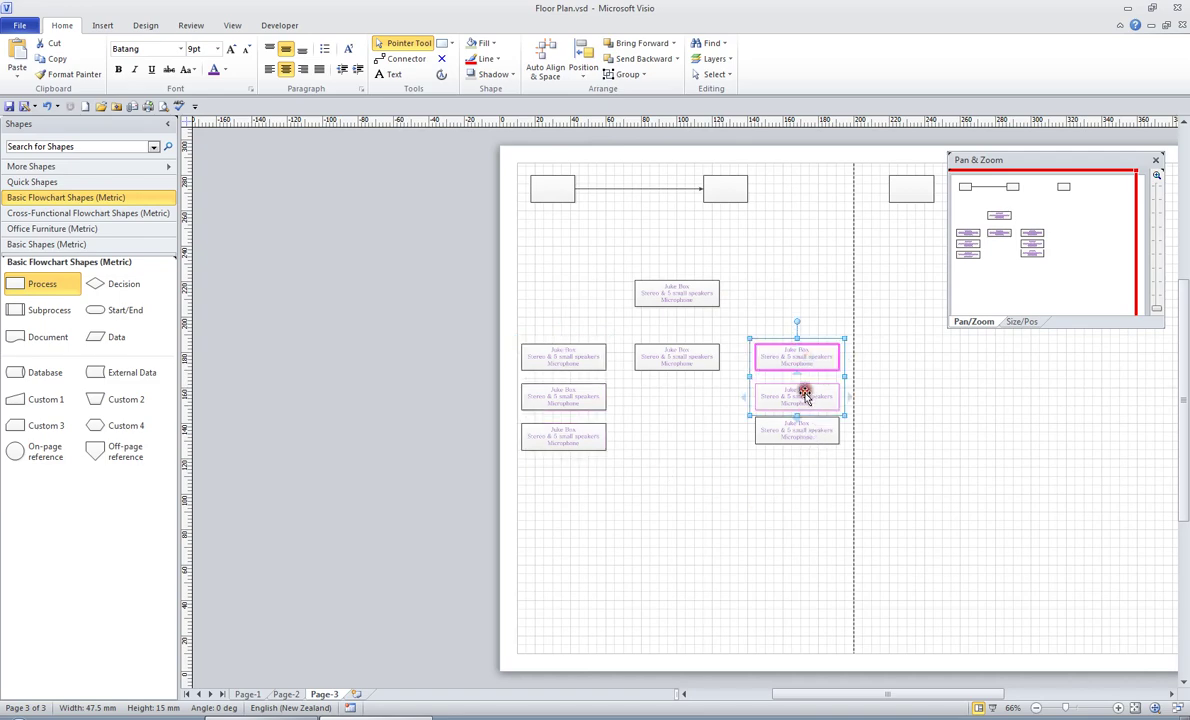
pyautogui.keyDown('shift'); pyautogui.click(795, 428); pyautogui.keyUp('shift')
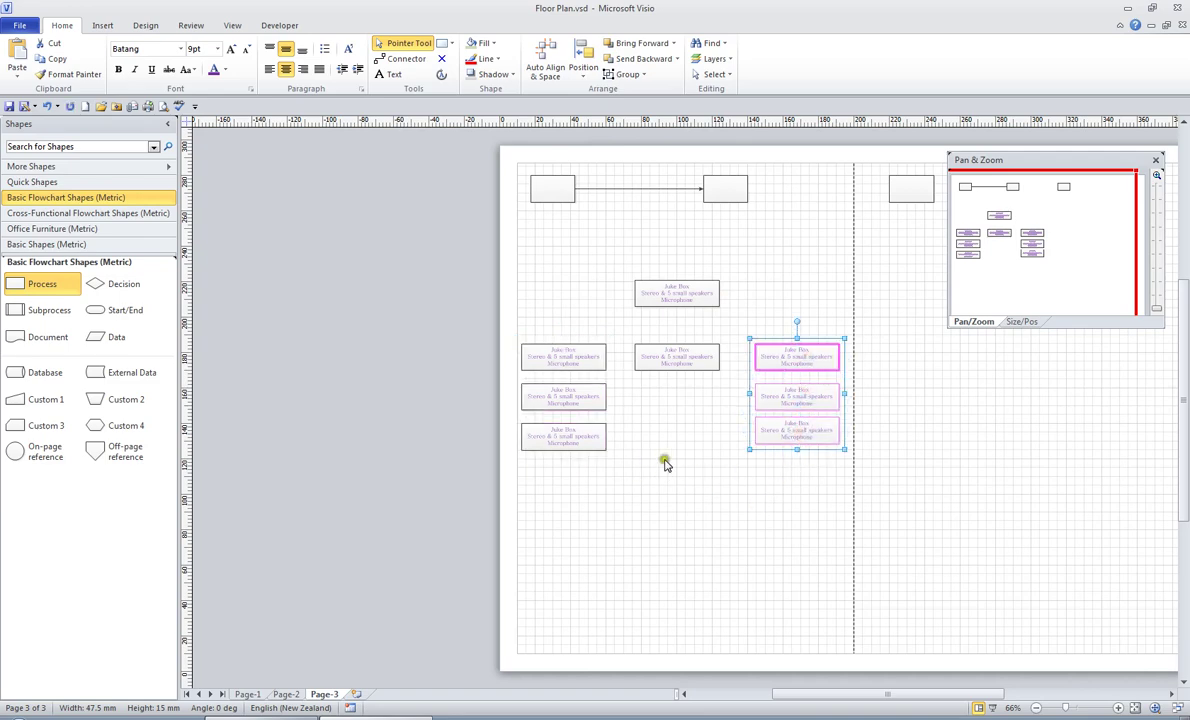
pyautogui.click(563, 440)
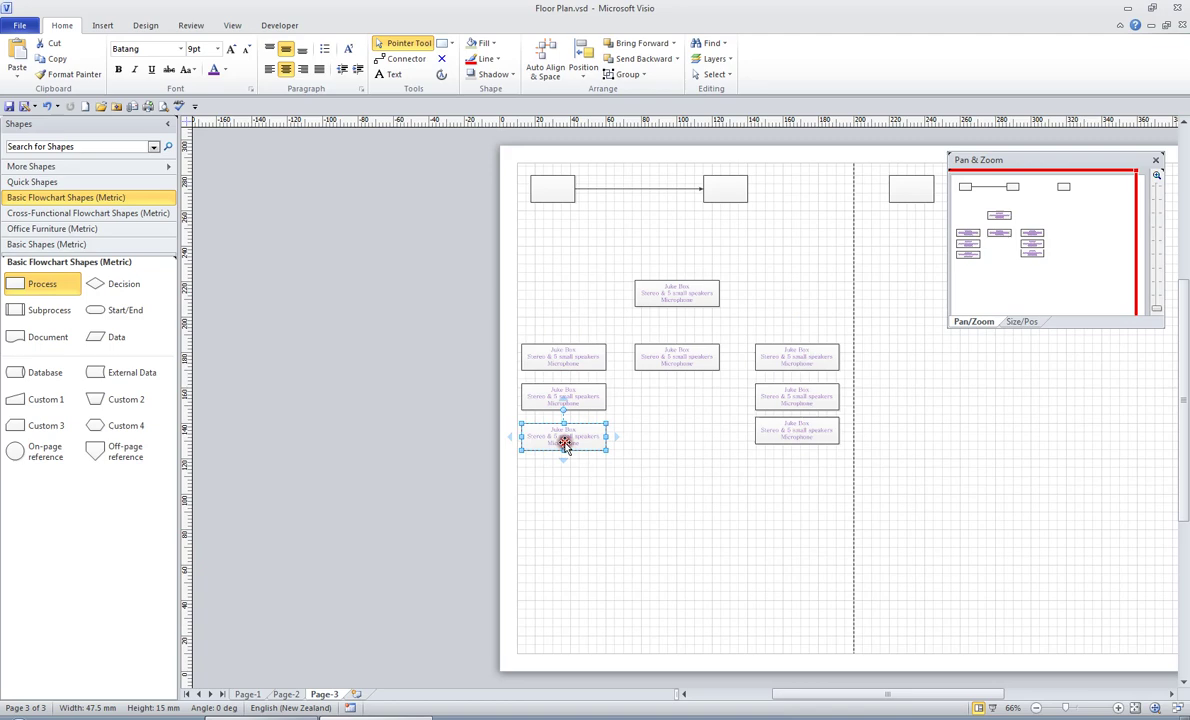
pyautogui.keyDown('shift'); pyautogui.click(790, 434); pyautogui.keyUp('shift')
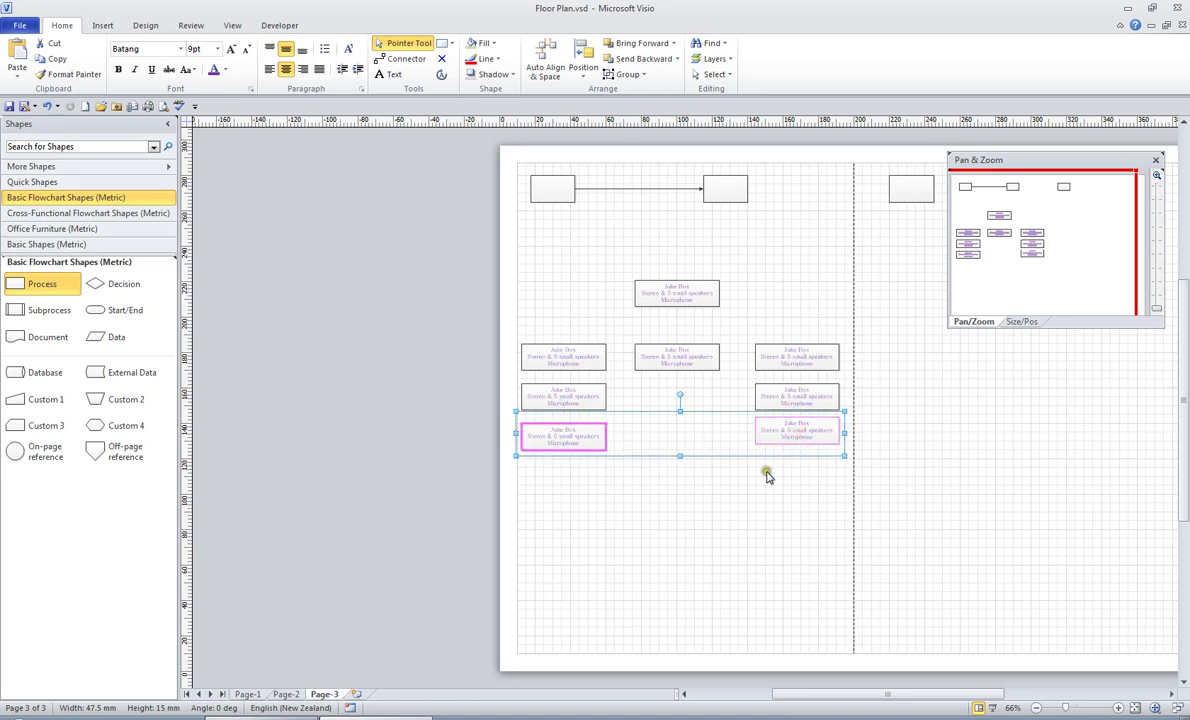
pyautogui.press('F8')
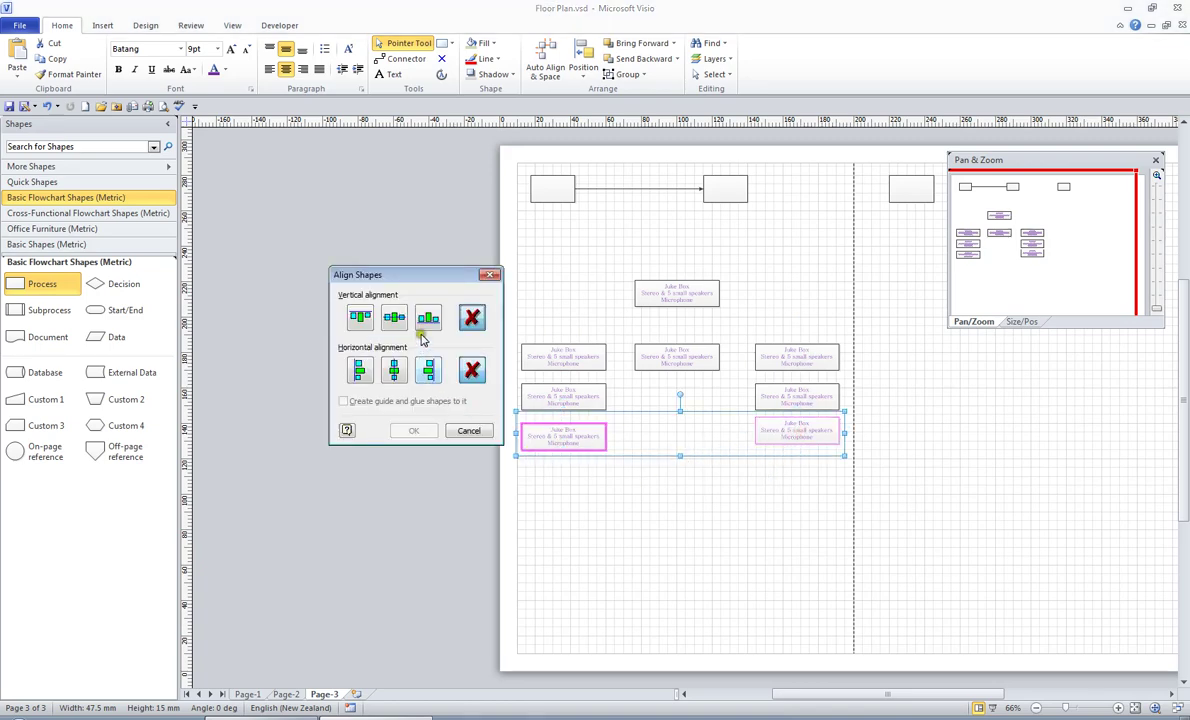
pyautogui.click(426, 322)
pyautogui.click(414, 430)
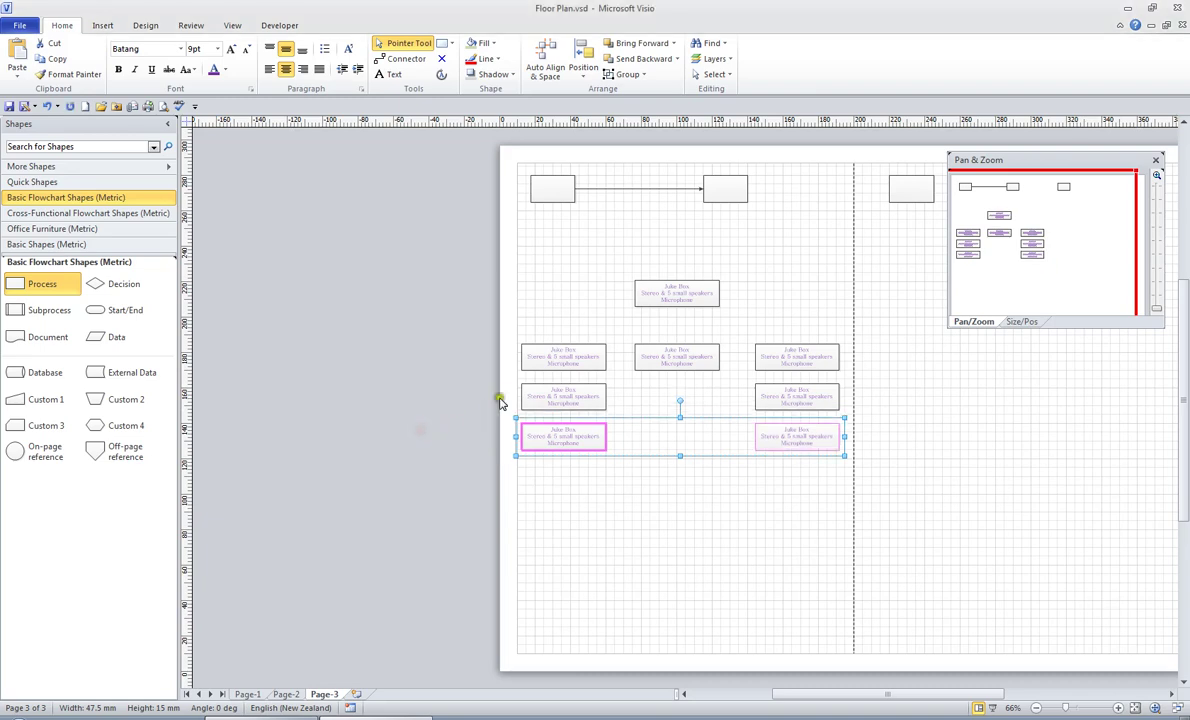
# Bottom-align the middle-row left and right Juke Boxes
pyautogui.click(558, 393)
pyautogui.keyDown('shift'); pyautogui.click(800, 400); pyautogui.keyUp('shift')
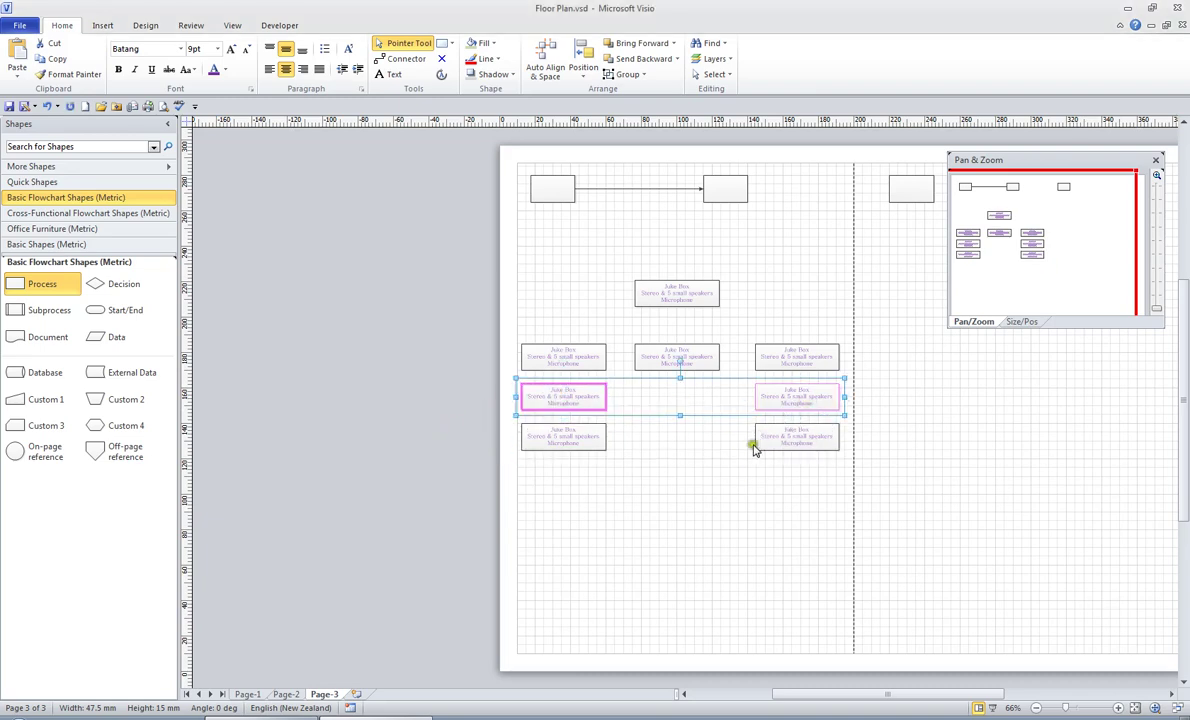
pyautogui.press('F8')
pyautogui.click(428, 317)
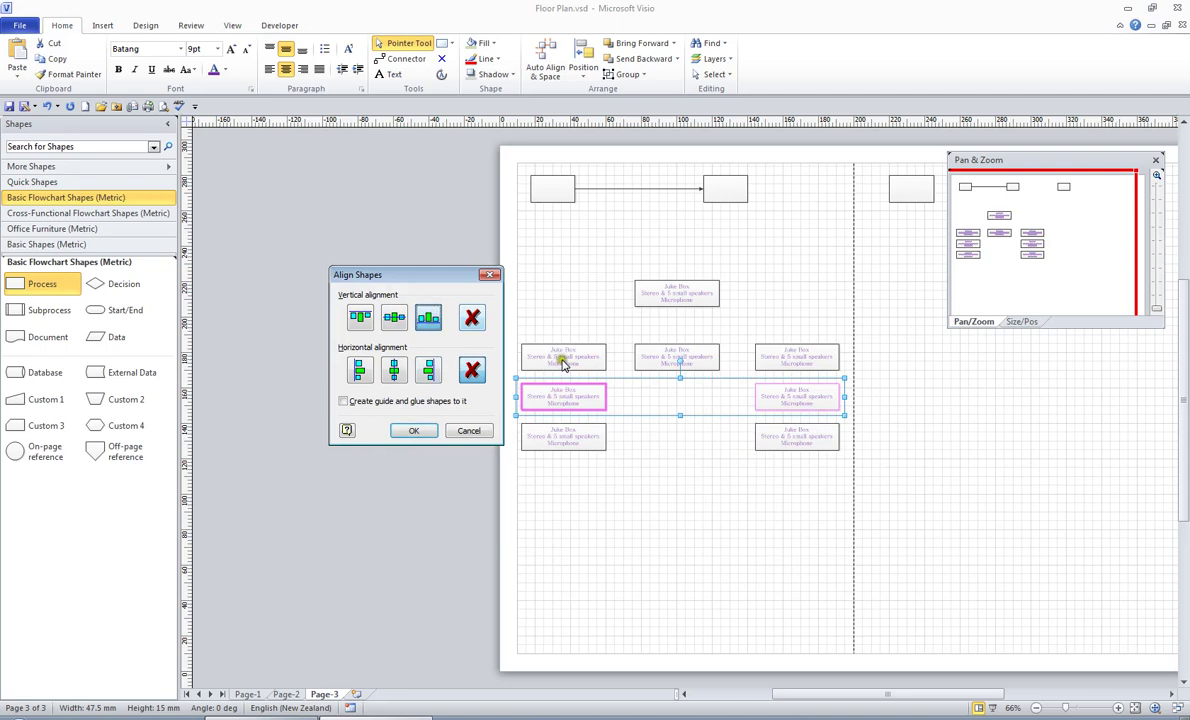
pyautogui.click(414, 430)
pyautogui.click(568, 355)
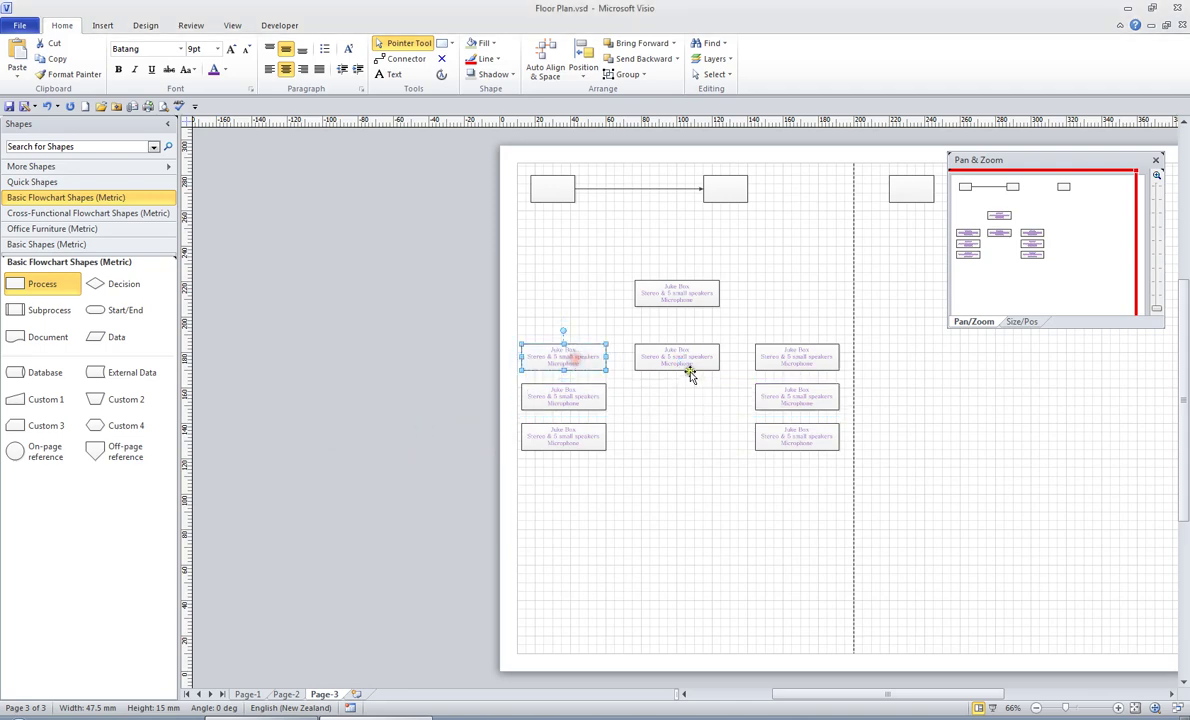
# Distribute the top-row left, centre and right Juke Boxes horizontally
pyautogui.keyDown('shift'); pyautogui.click(686, 360); pyautogui.keyUp('shift')
pyautogui.keyDown('shift'); pyautogui.click(789, 360); pyautogui.keyUp('shift')
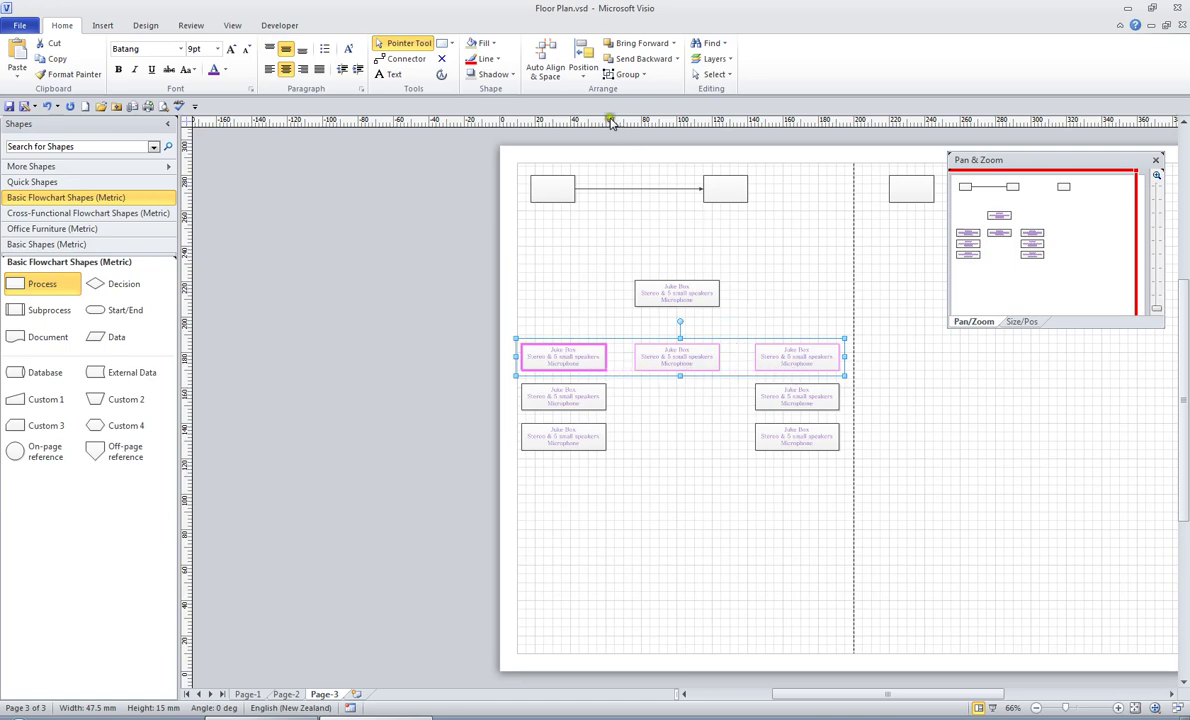
pyautogui.click(583, 70)
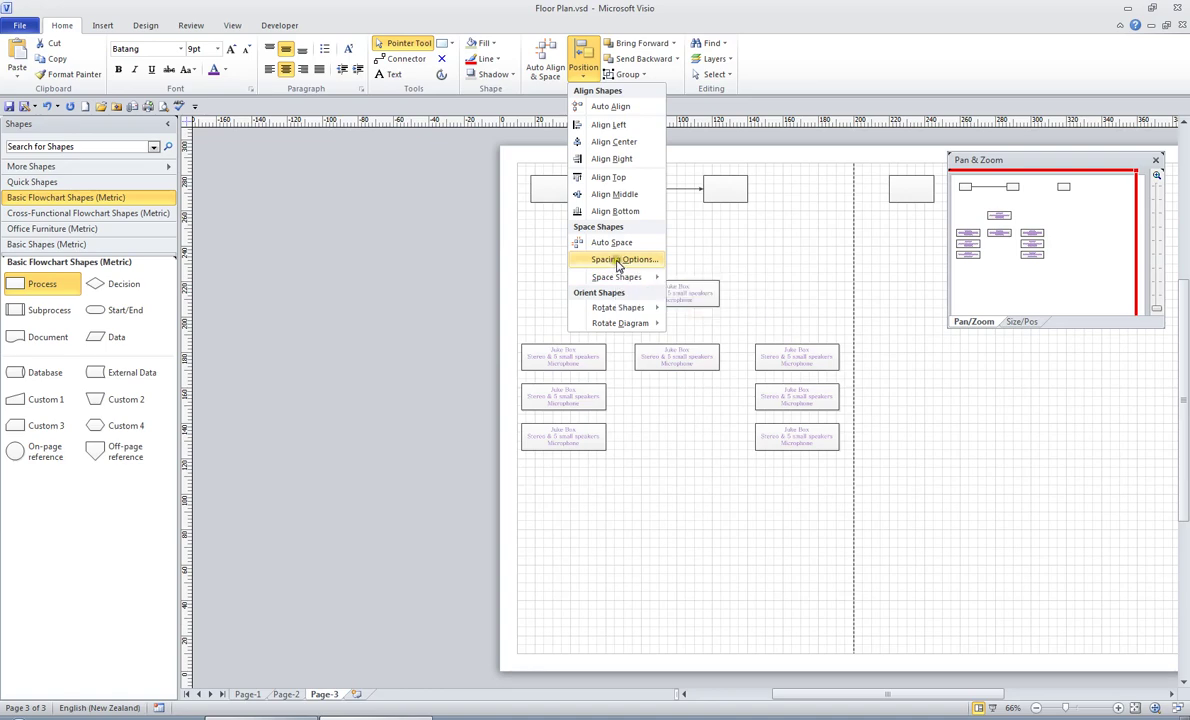
pyautogui.moveTo(622, 279)
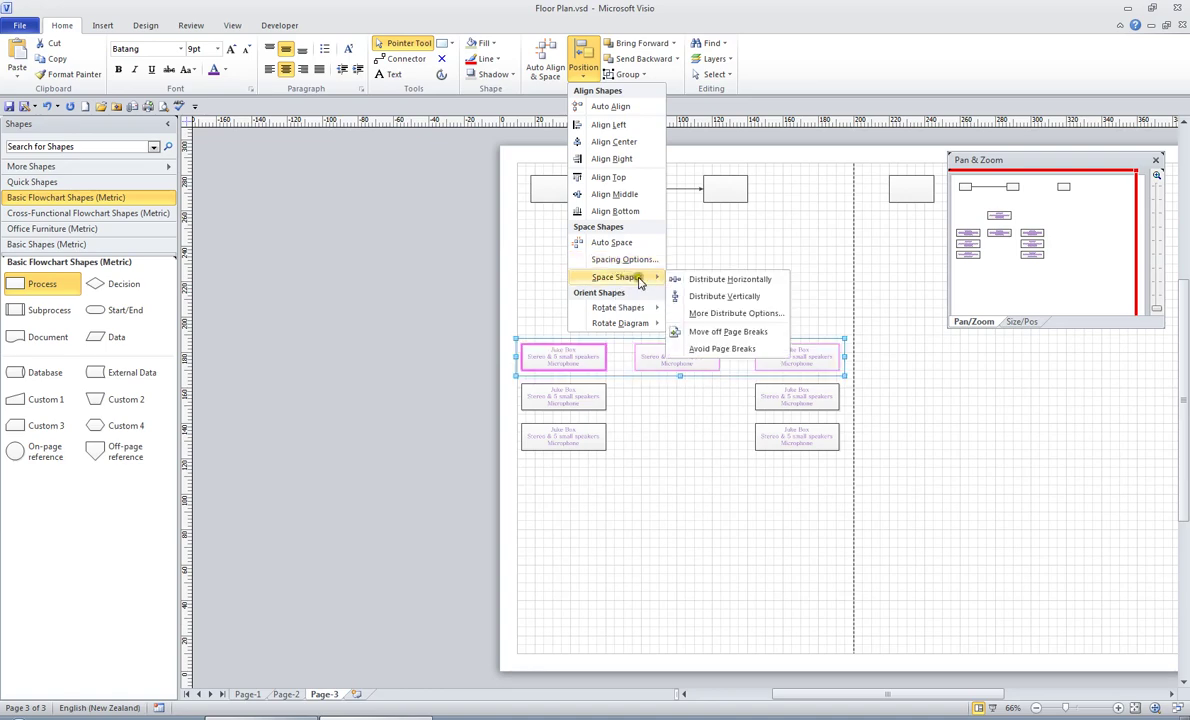
pyautogui.click(738, 286)
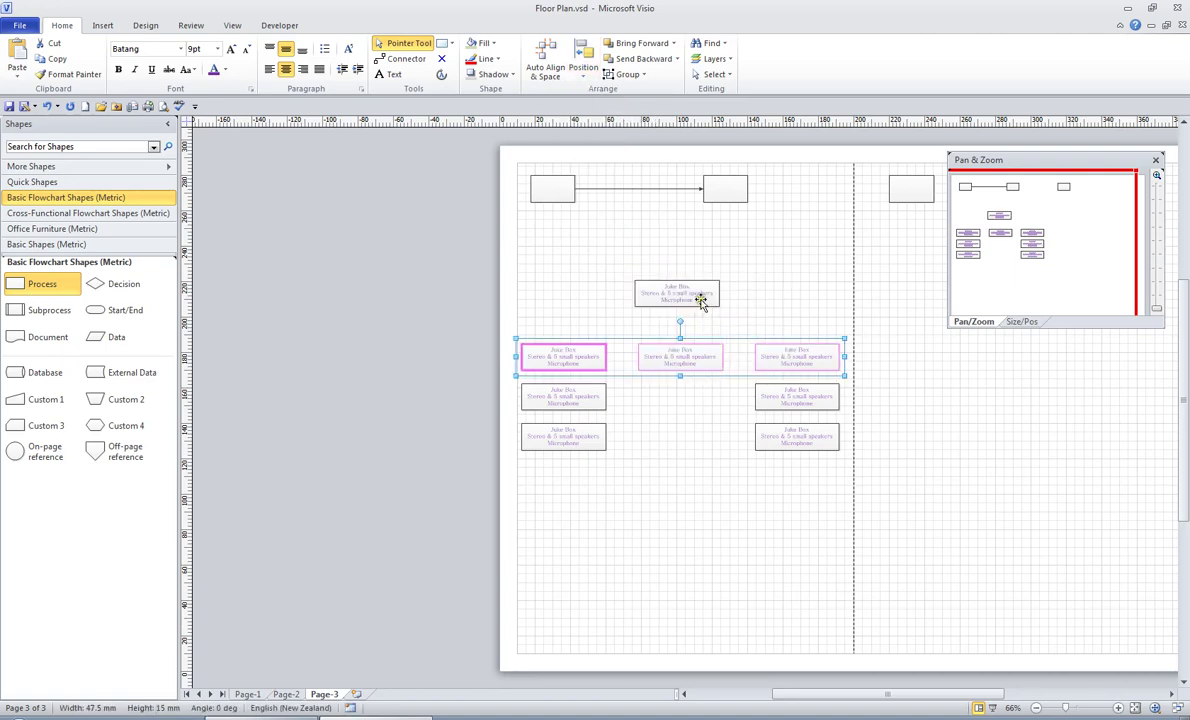
# Right-align the lone top Juke Box with the centre Juke Box below it, then deselect
pyautogui.click(697, 295)
pyautogui.keyDown('shift'); pyautogui.click(690, 358); pyautogui.keyUp('shift')
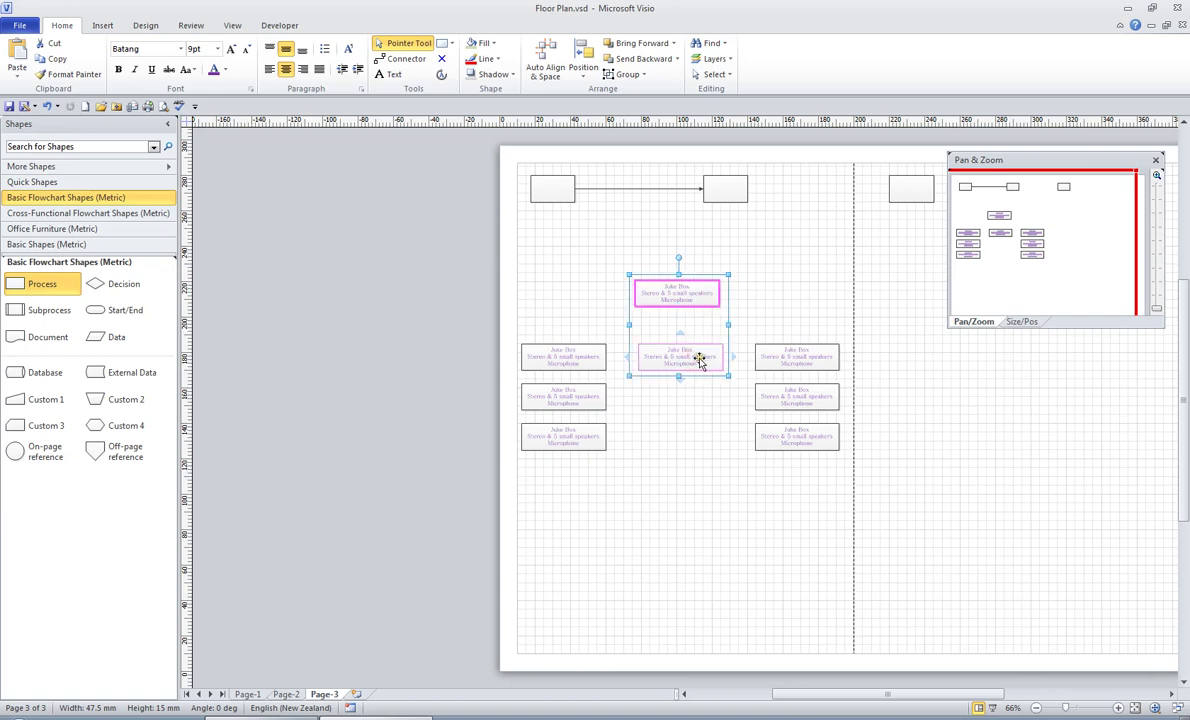
pyautogui.press('F8')
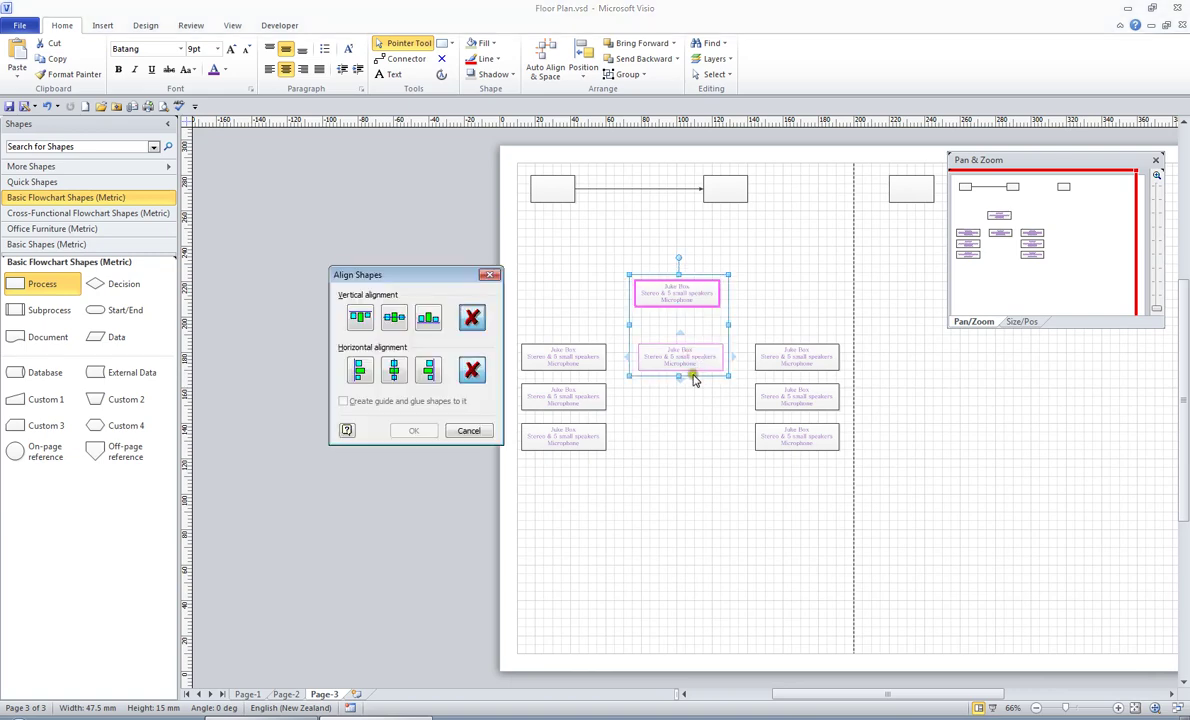
pyautogui.click(429, 370)
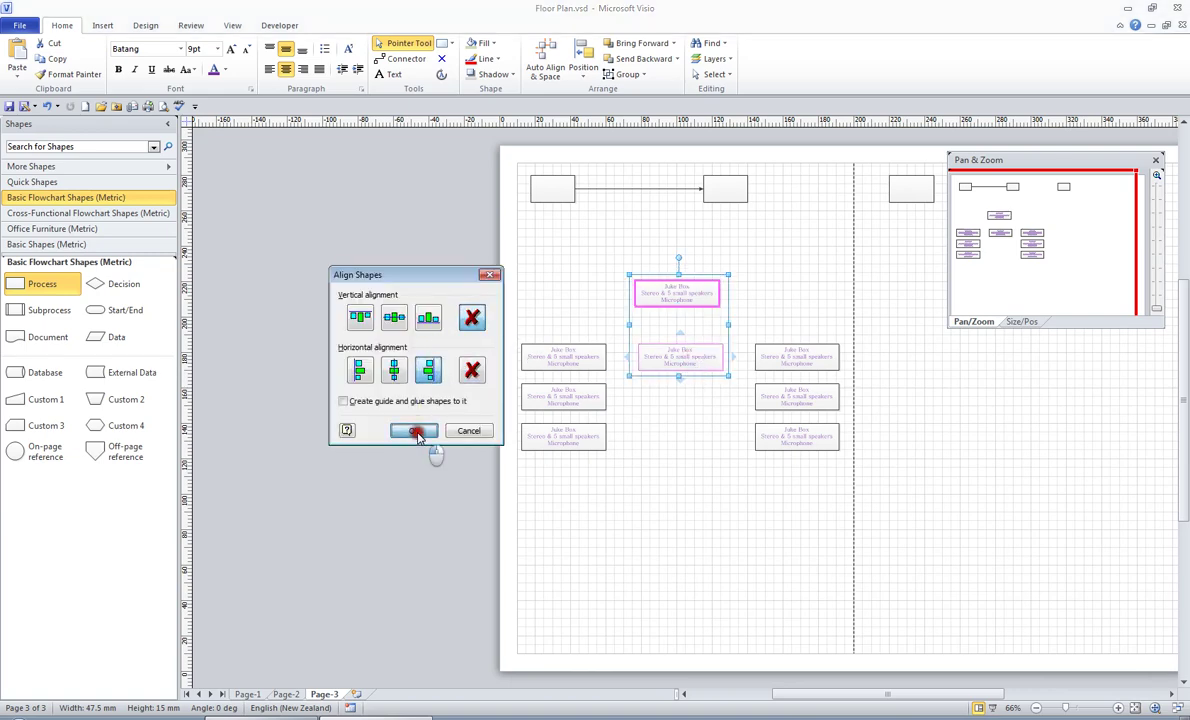
pyautogui.click(417, 433)
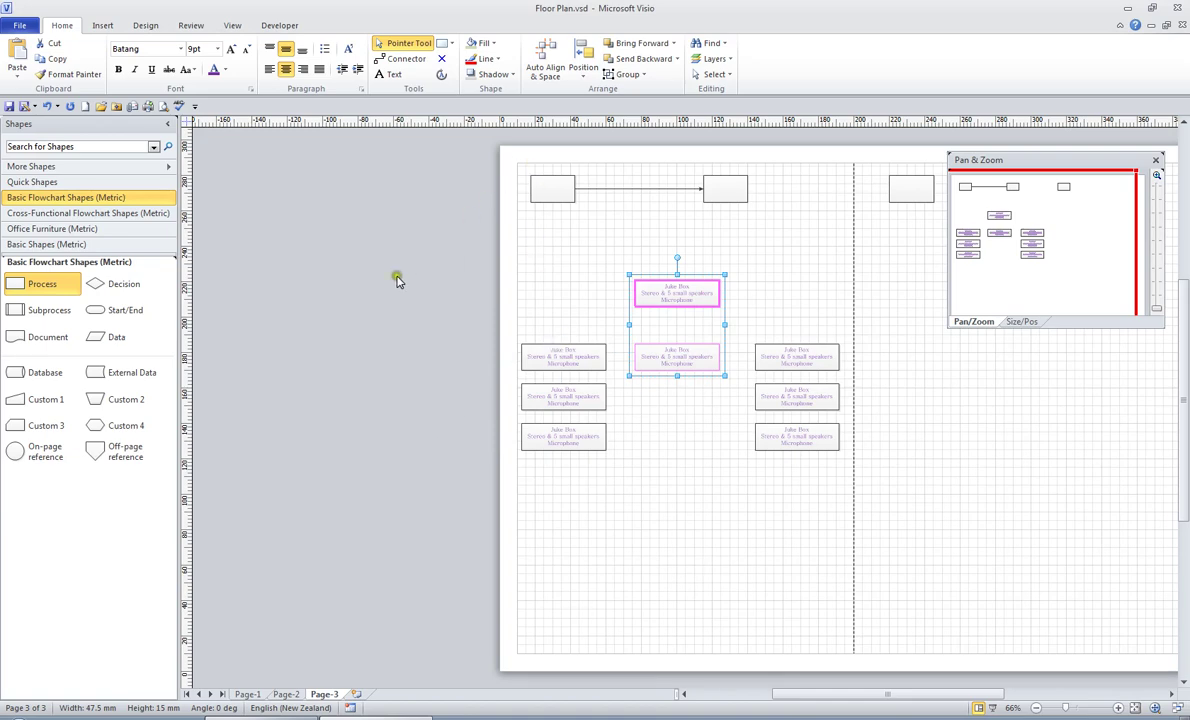
pyautogui.click(366, 255)
pyautogui.click(583, 64)
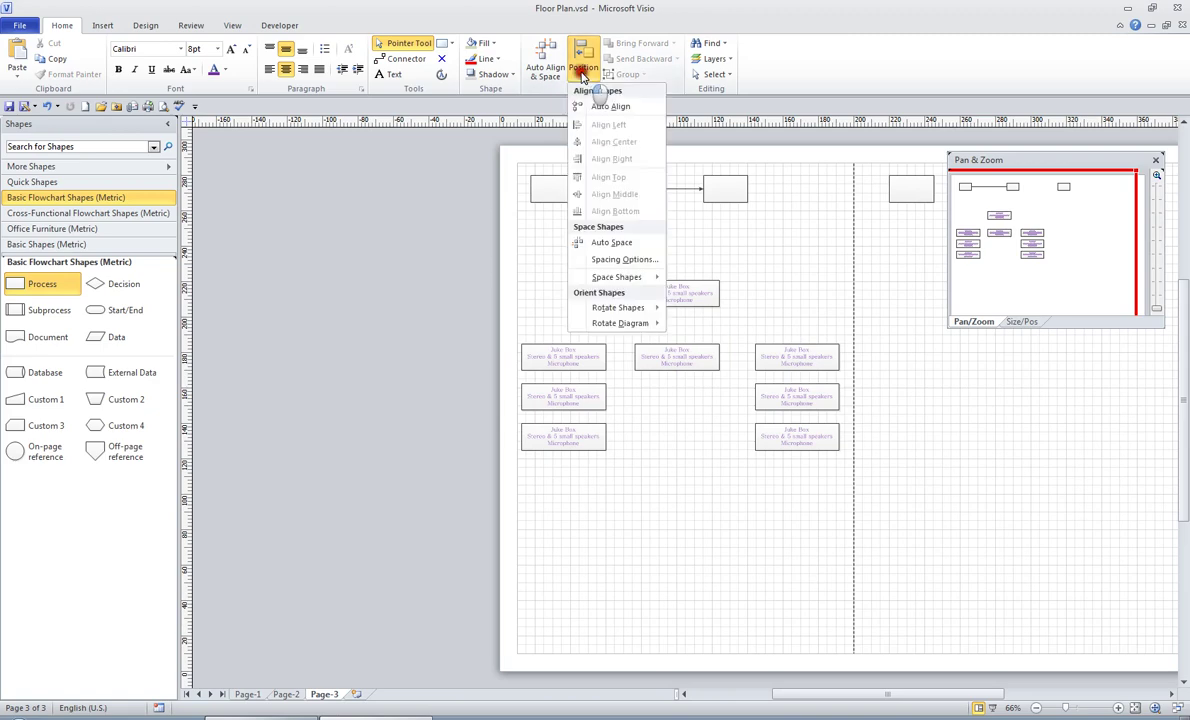